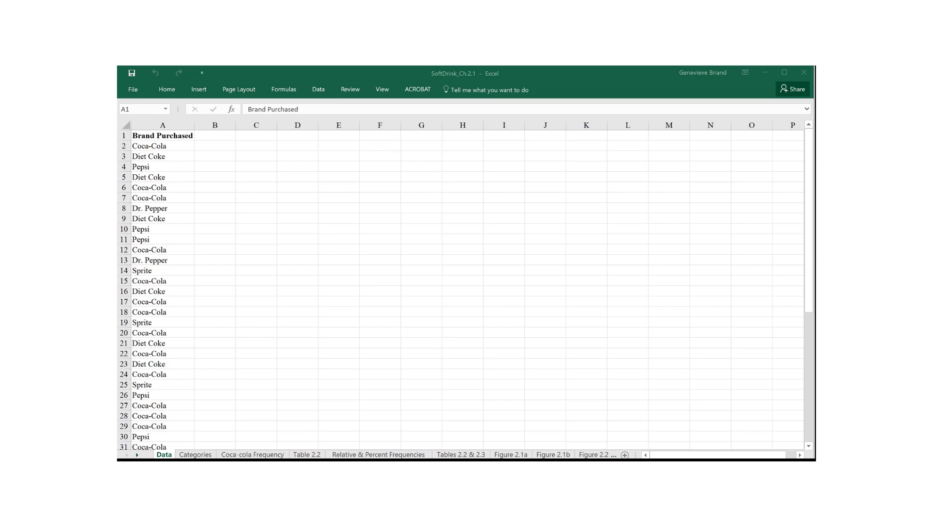
On the Coca-cola Frequency sheet, enter a COUNTIF formula in B3 with Data!A2:A51 as its range
key("ctrl+Page_Down")
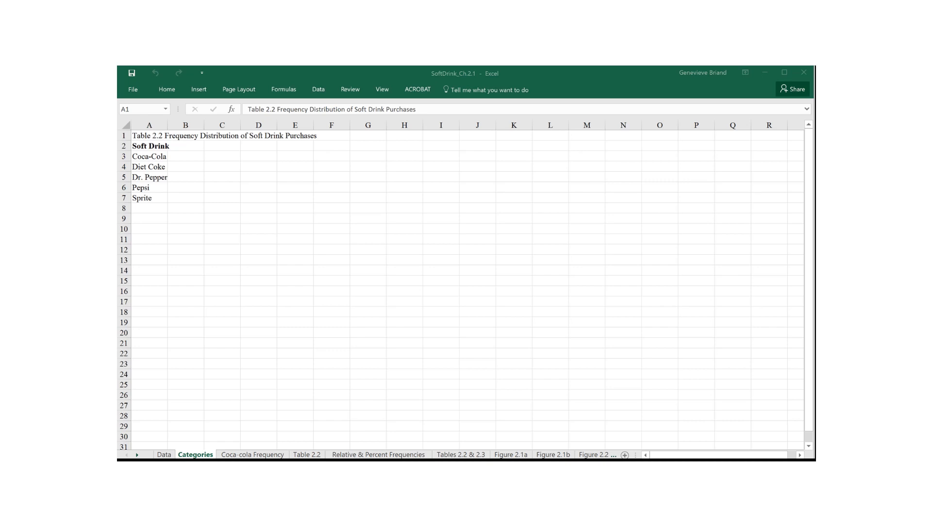
key("ctrl+Page_Down")
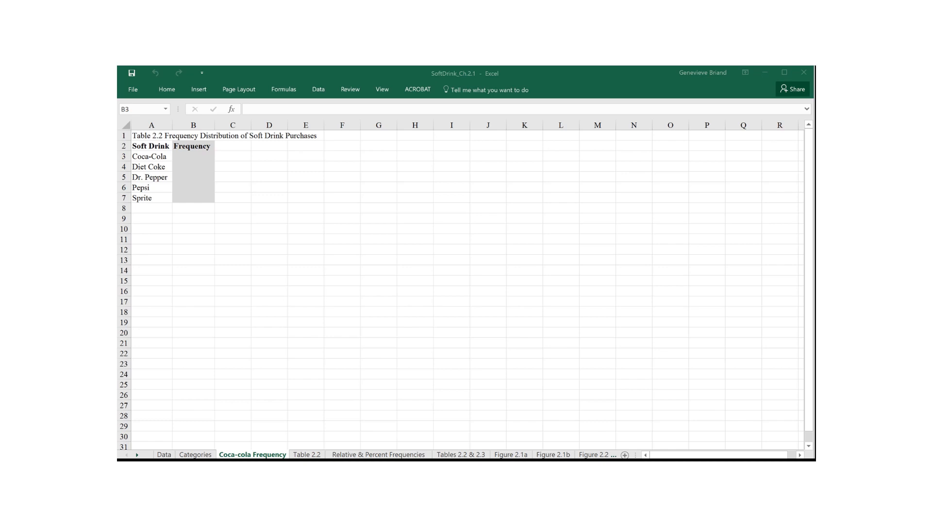
type("=countif")
left_click(195, 157)
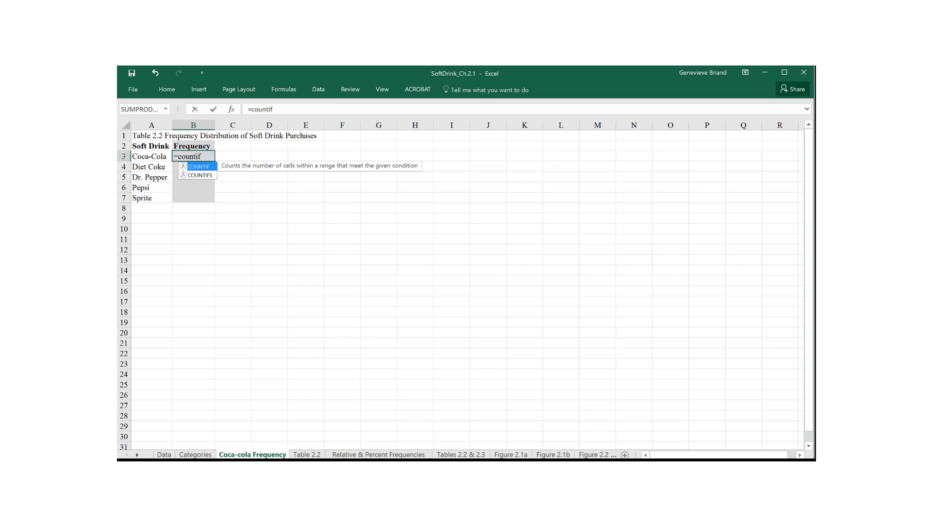
type("(")
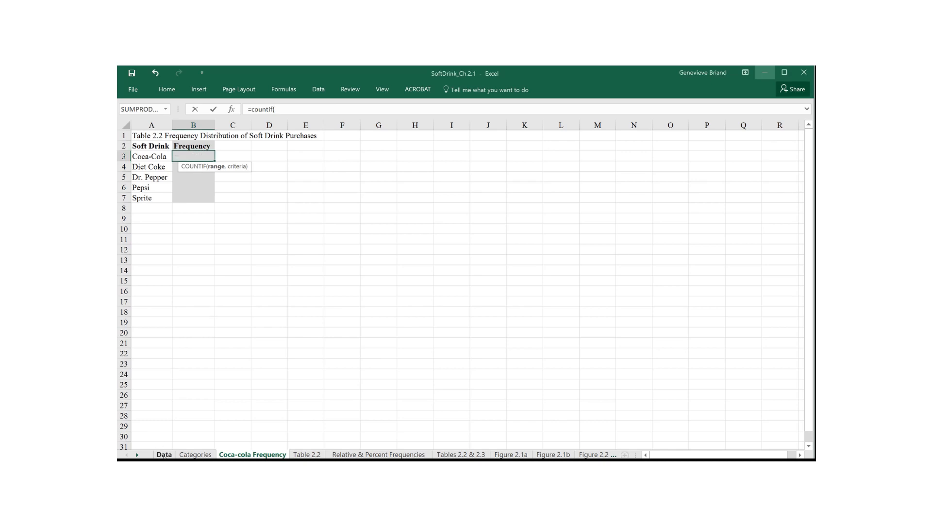
left_click(164, 455)
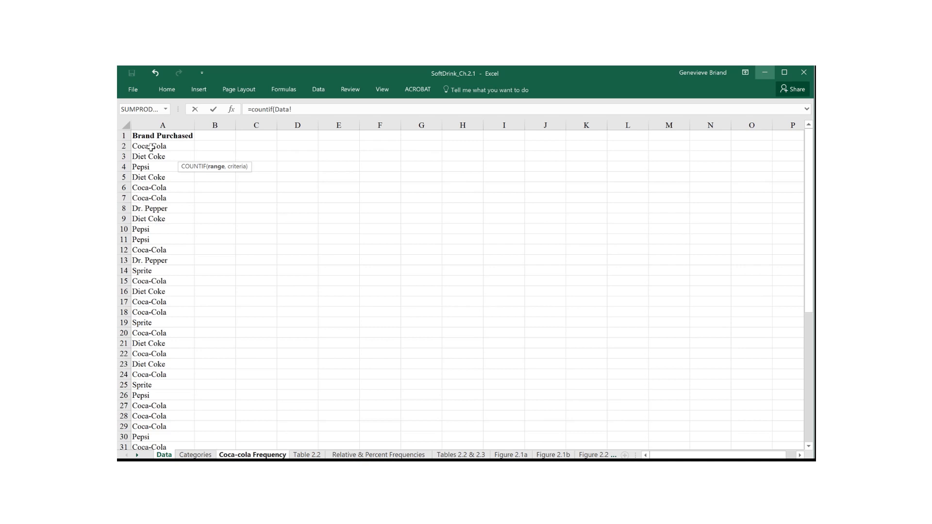
left_click_drag(150, 147, 153, 425)
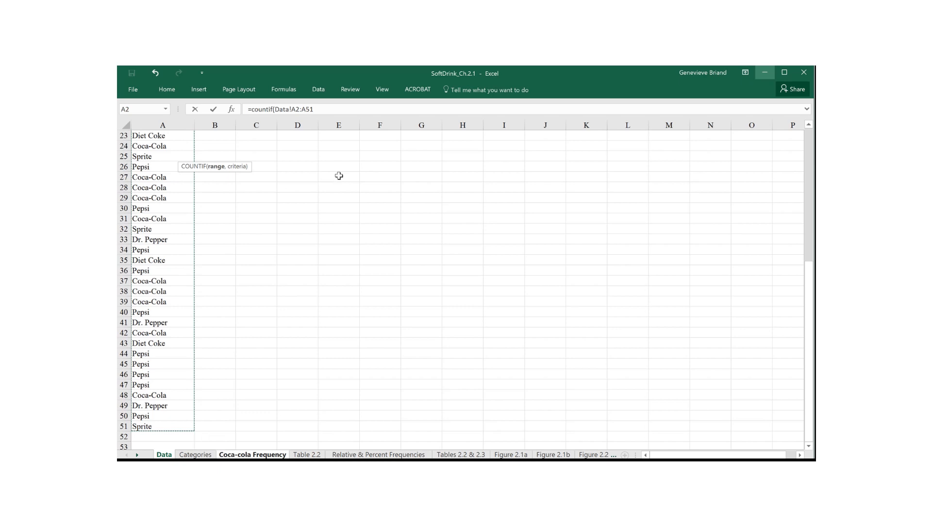
left_click(333, 111)
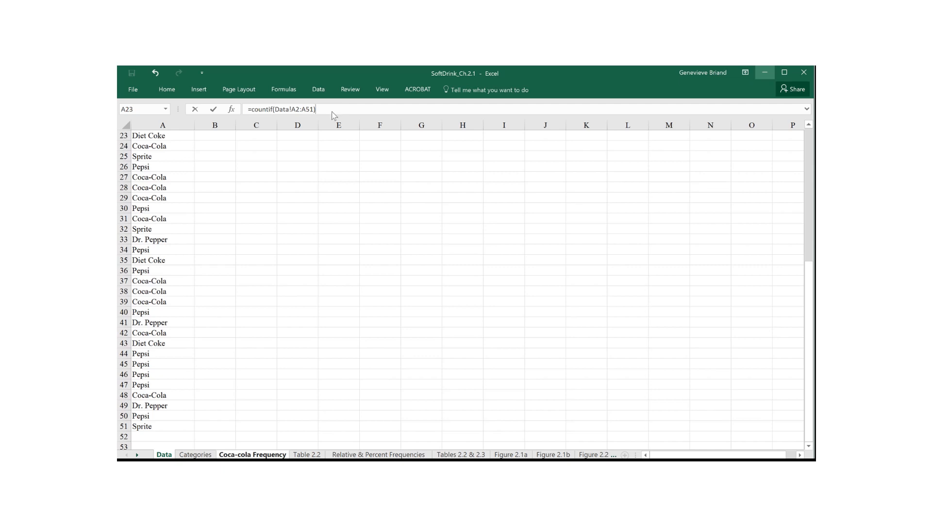
key("Return")
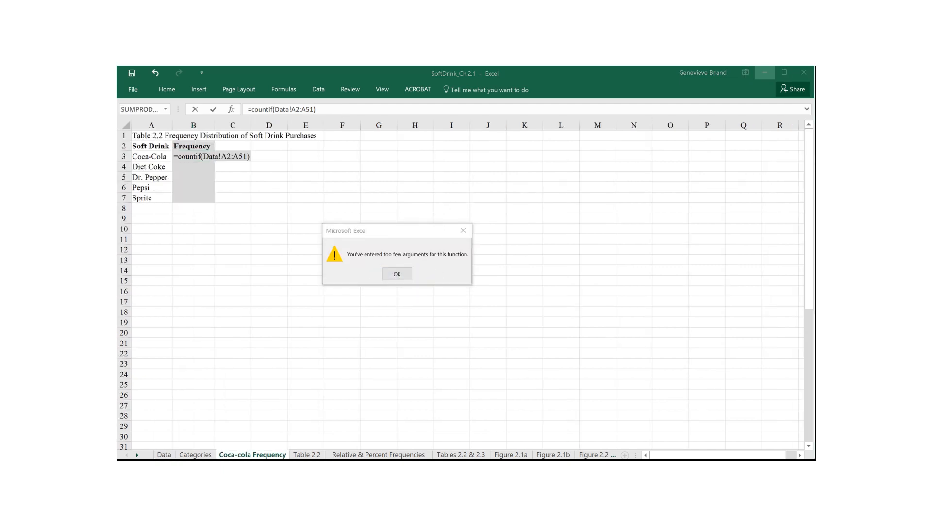
Dismiss the error and complete the COUNTIF formula in B3 with "Coca-Cola" as its criterion
left_click(309, 111)
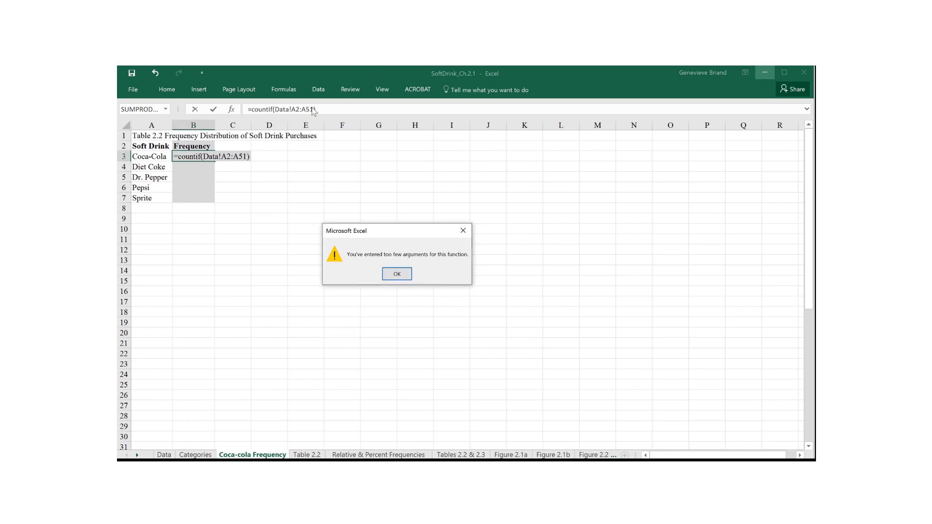
left_click(394, 275)
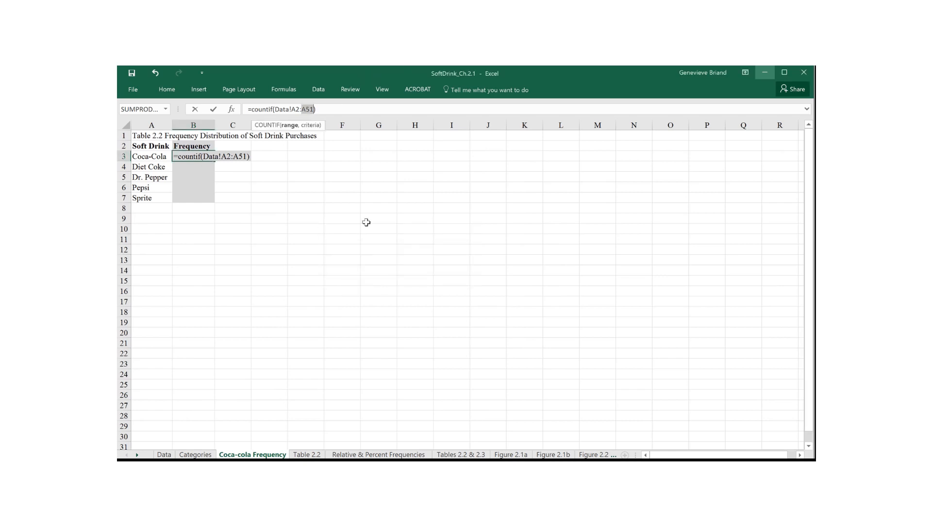
left_click(314, 110)
type(",\"")
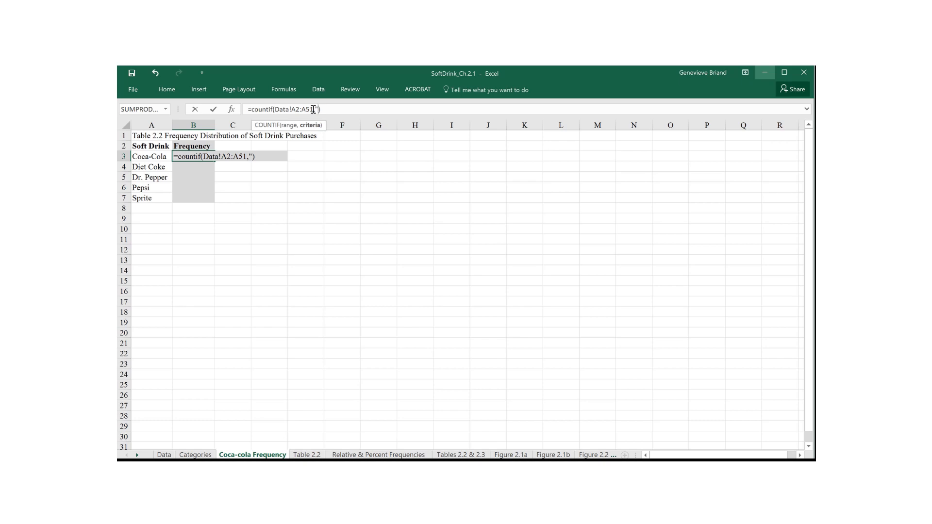
type("Coca-Cola")
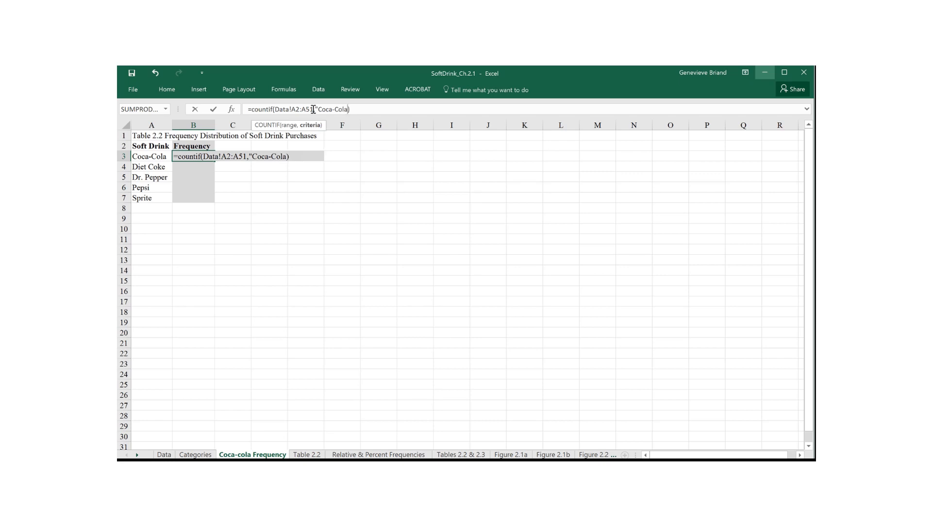
type("\"")
key("Return")
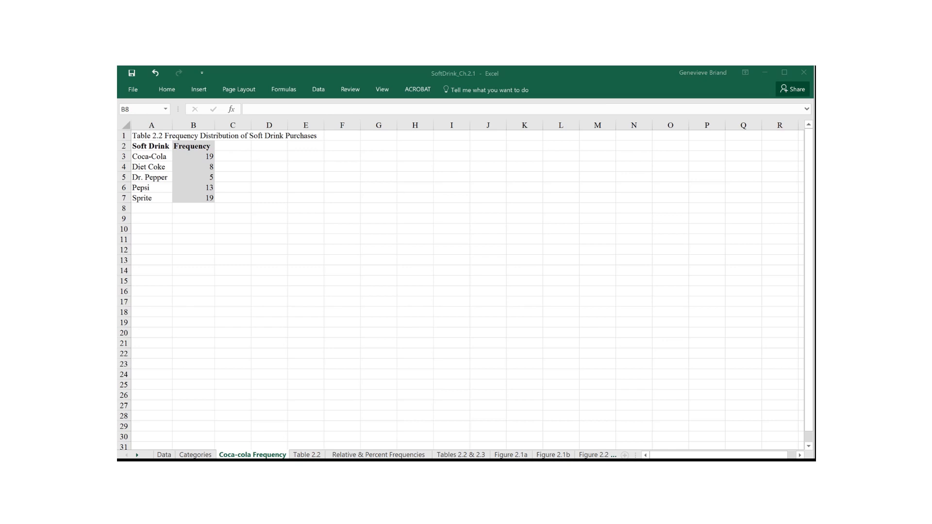
Add a Total row below Sprite that sums the frequencies with =SUM(B3:B7) in B8
type("=")
type("sum(")
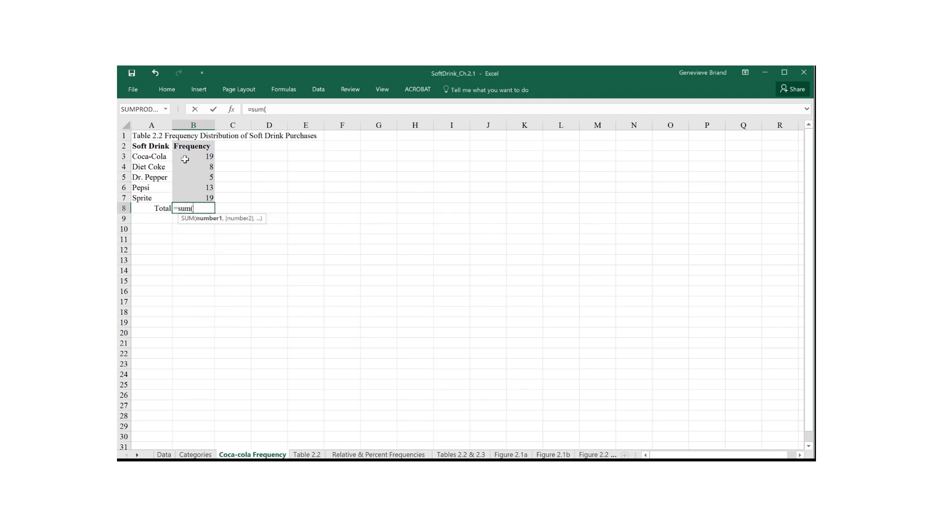
left_click_drag(190, 156, 190, 198)
type(")")
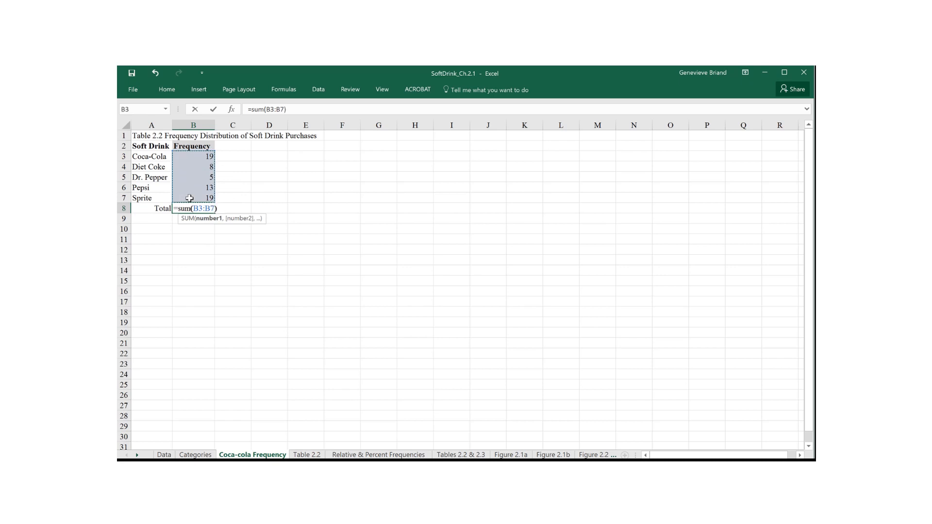
key("Return")
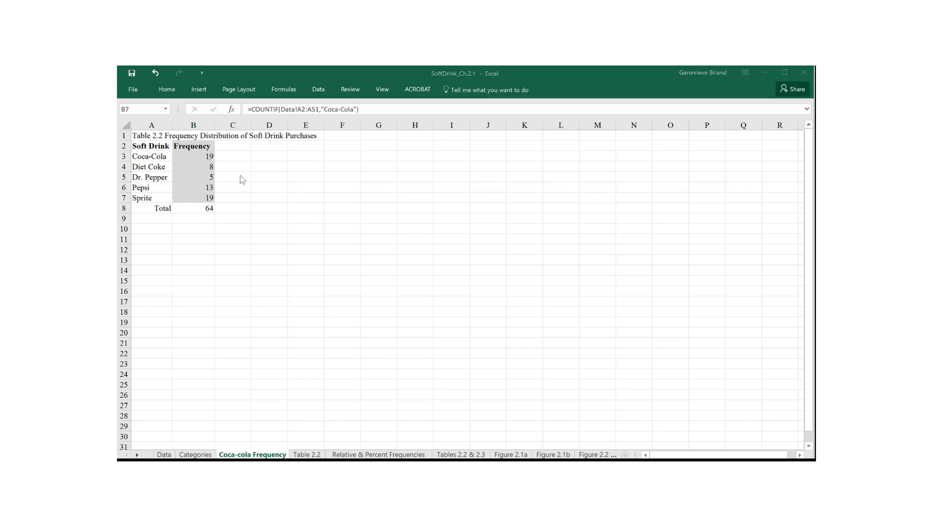
Change the COUNTIF criterion in B7 to "Sprite", keeping the range Data!A2:A51
left_click(193, 197)
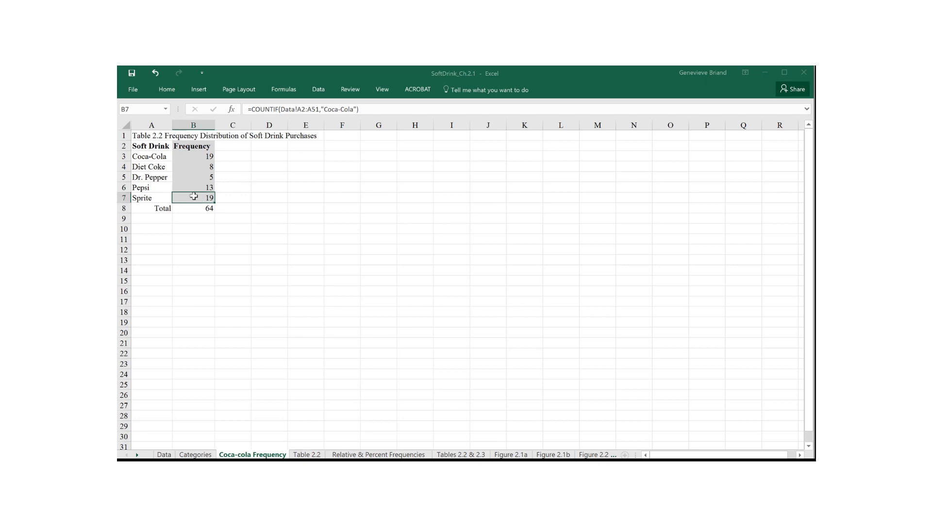
left_click(326, 110)
left_click_drag(326, 110, 354, 109)
type("Spirte")
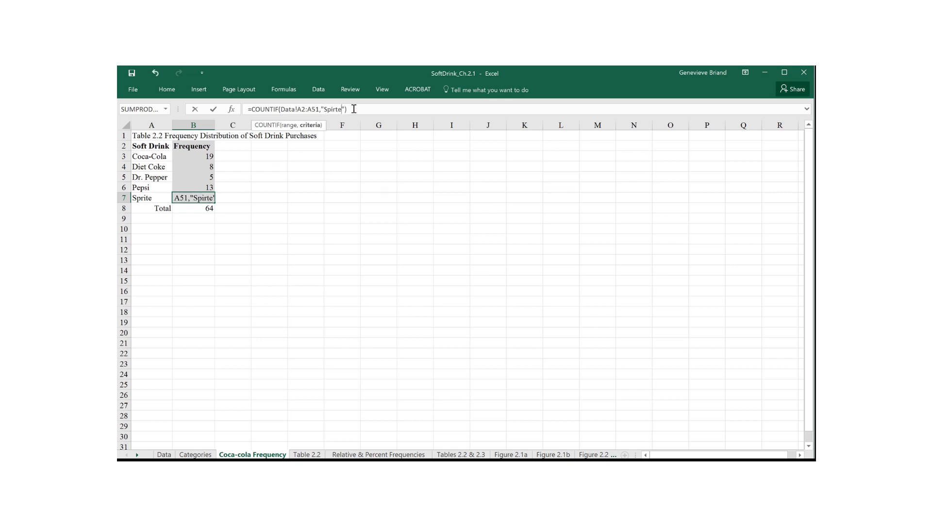
key("BackSpace")
key("BackSpace")
key("BackSpace")
key("BackSpace")
type("rite")
left_click(354, 109)
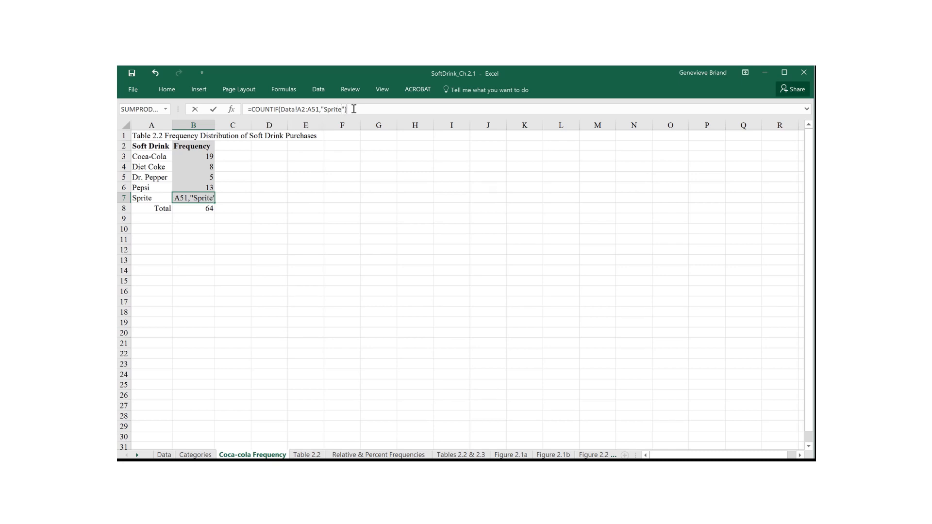
key("Return")
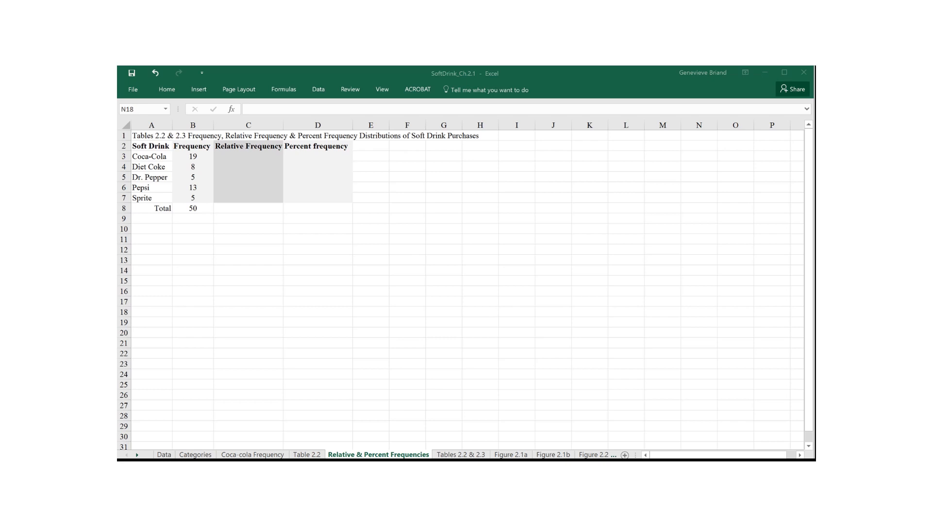
On the Relative & Percent Frequencies sheet, compute Coca-Cola's relative frequency in C3 with =B3/50
left_click(247, 156)
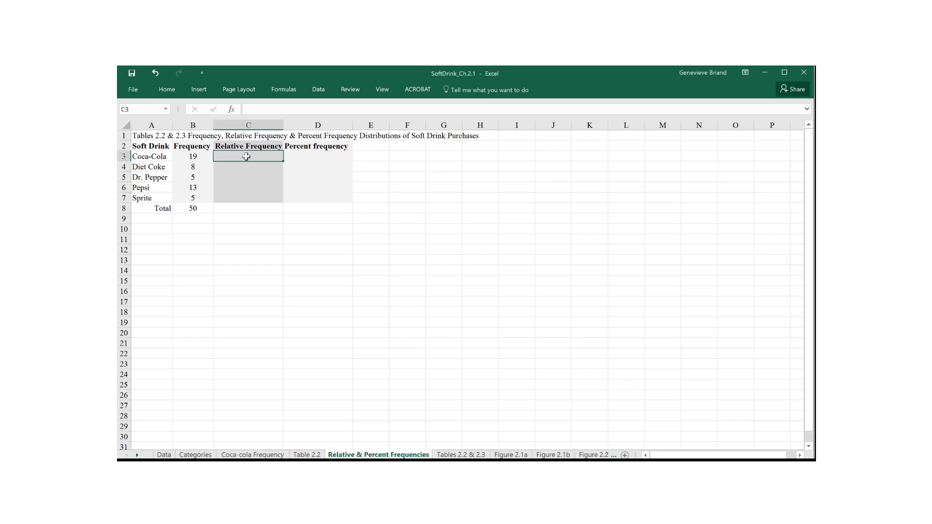
type("=")
left_click(187, 156)
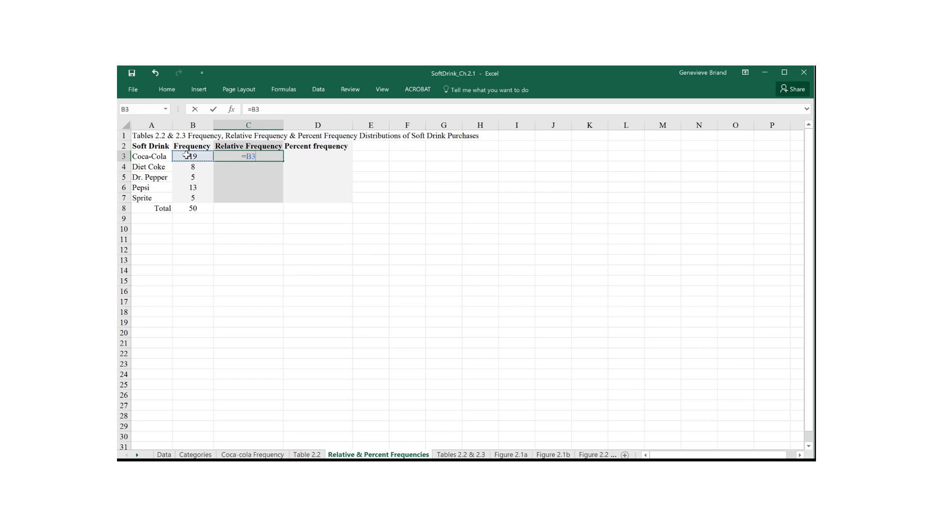
type("/50")
key("Return")
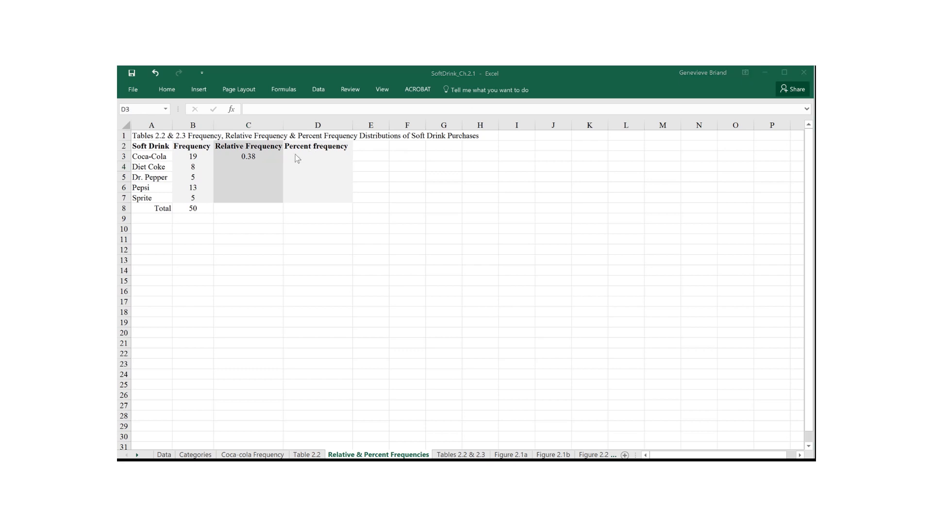
Compute Coca-Cola's percent frequency in D3 with =C3*100
left_click(306, 155)
type("=")
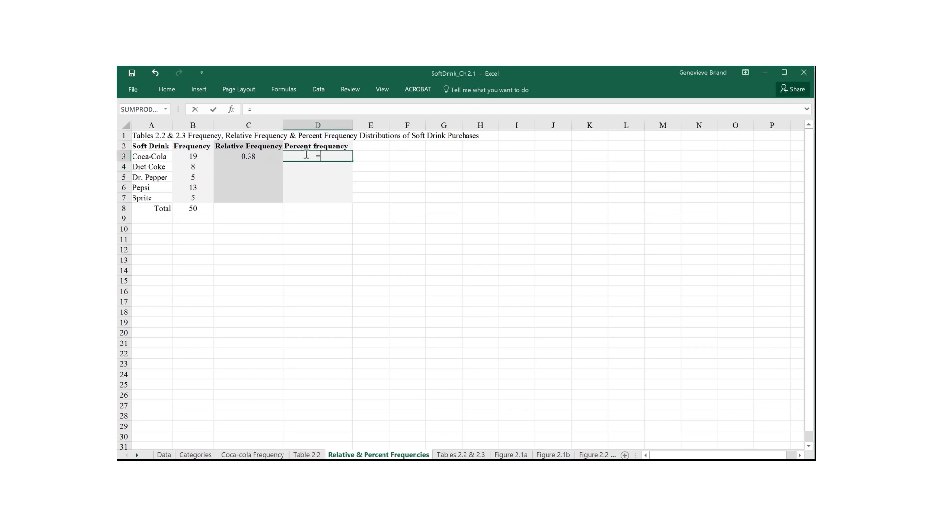
left_click(246, 156)
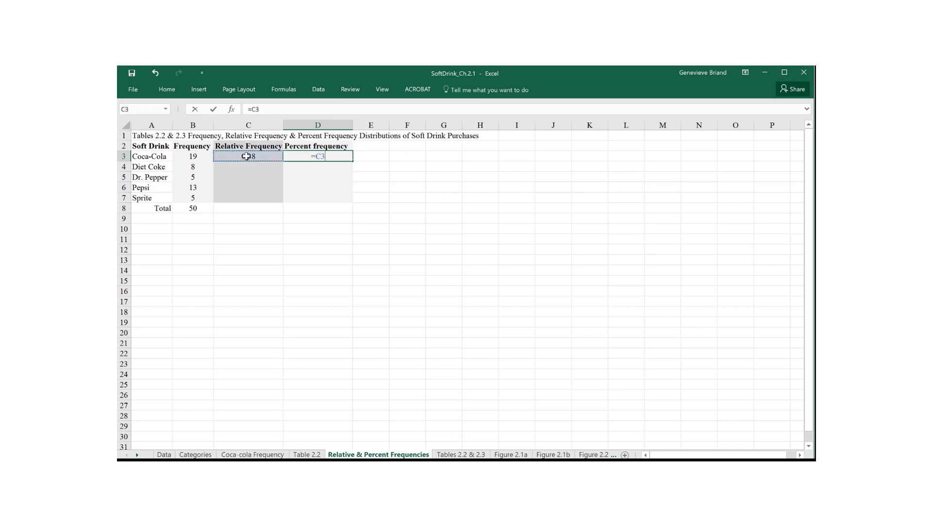
type("*100")
key("Return")
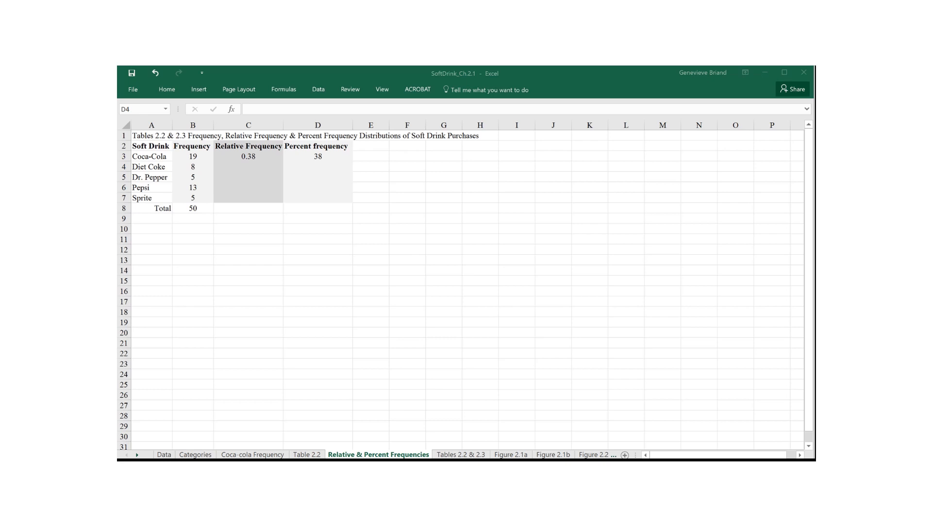
On the Tables 2.2 & 2.3 sheet, fill the C3:D3 formulas down to row 7 and extend the B8 total across to D8
key("ctrl+Page_Down")
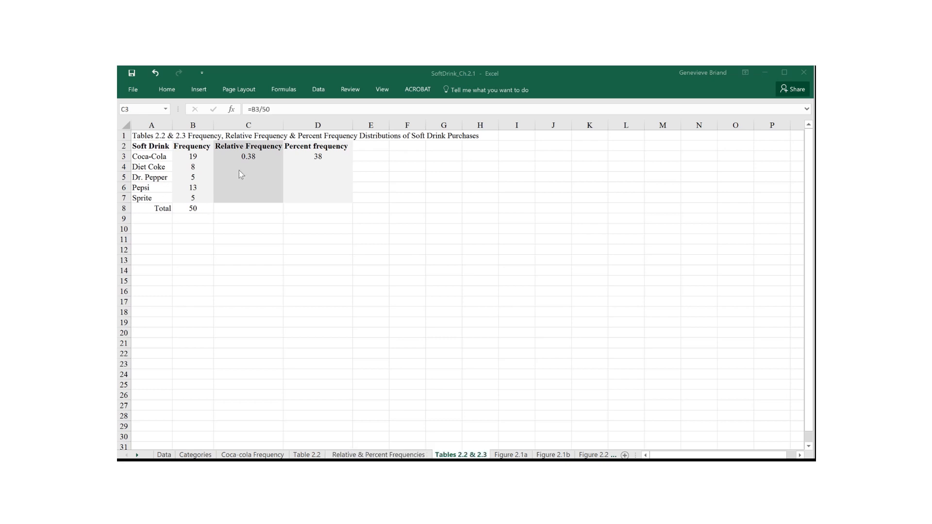
left_click_drag(248, 157, 350, 202)
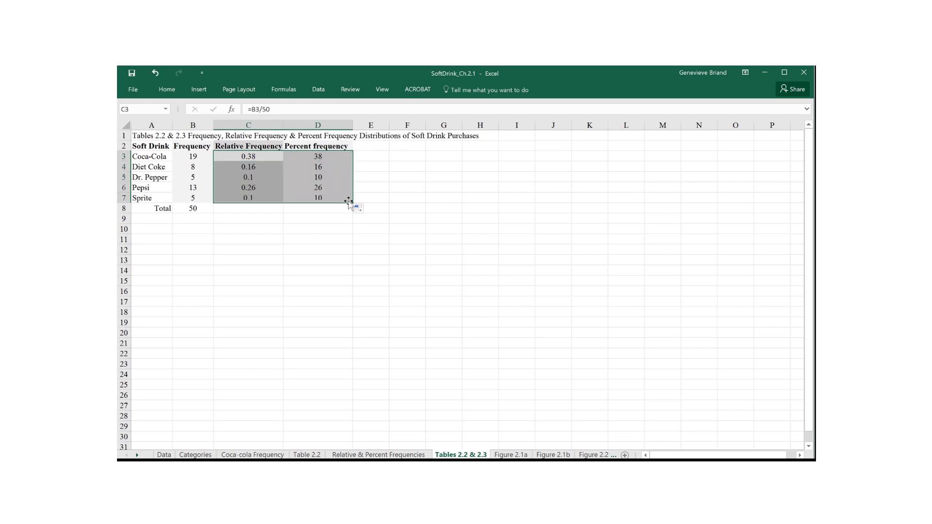
left_click(202, 208)
left_click_drag(210, 212, 326, 214)
key("ctrl+r")
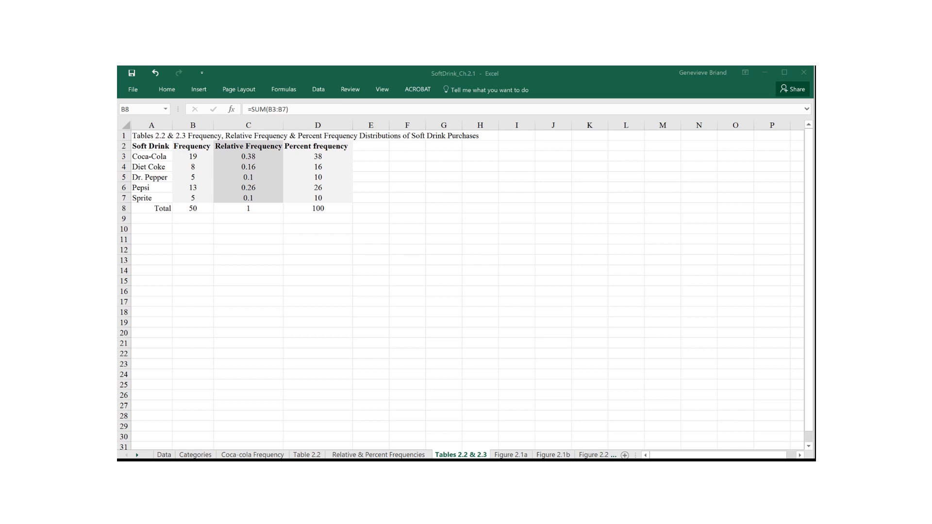
On the Figure 2.1a sheet, insert a 2-D clustered column chart from the soft drinks and frequencies in A3:B7
key("ctrl+Page_Down")
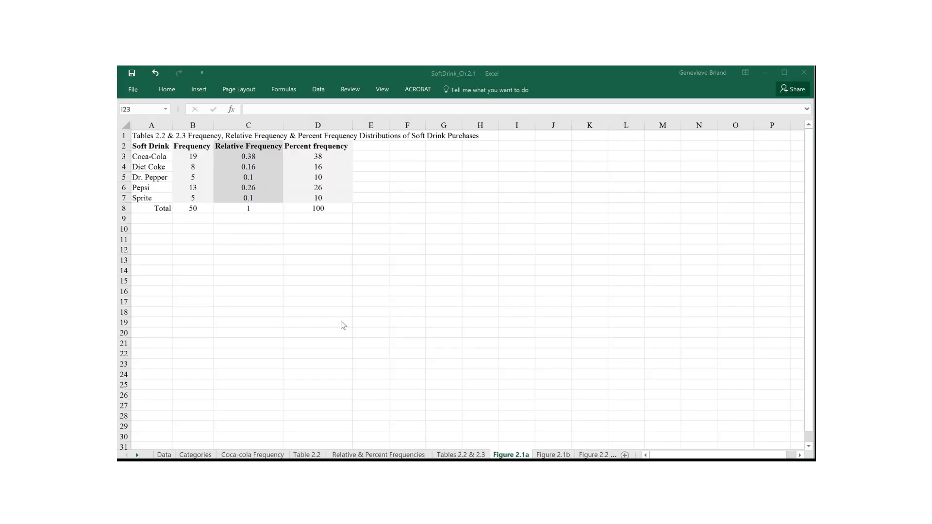
left_click(158, 157)
left_click_drag(158, 157, 191, 196)
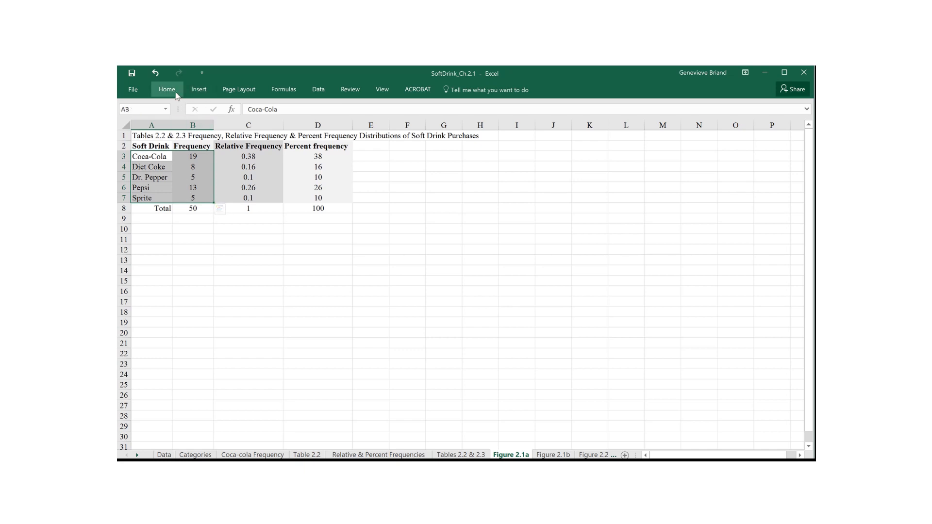
left_click(194, 93)
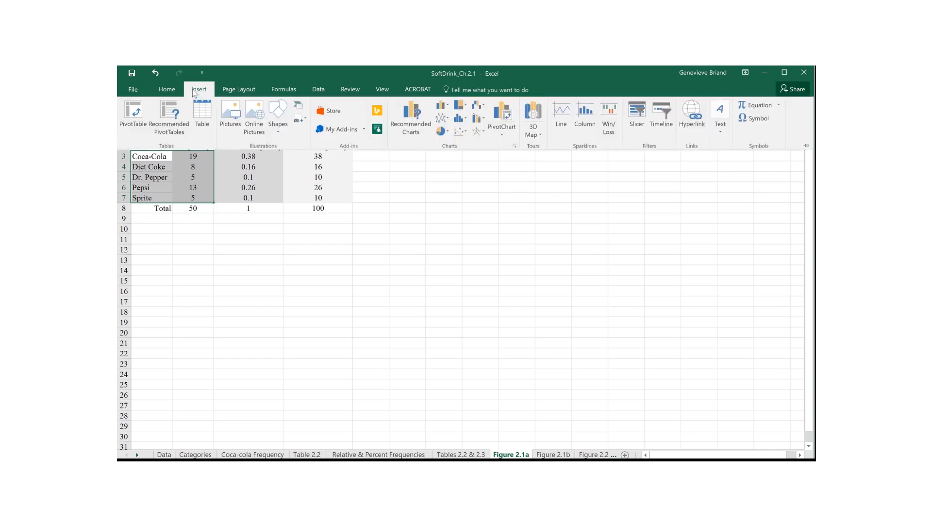
left_click(448, 106)
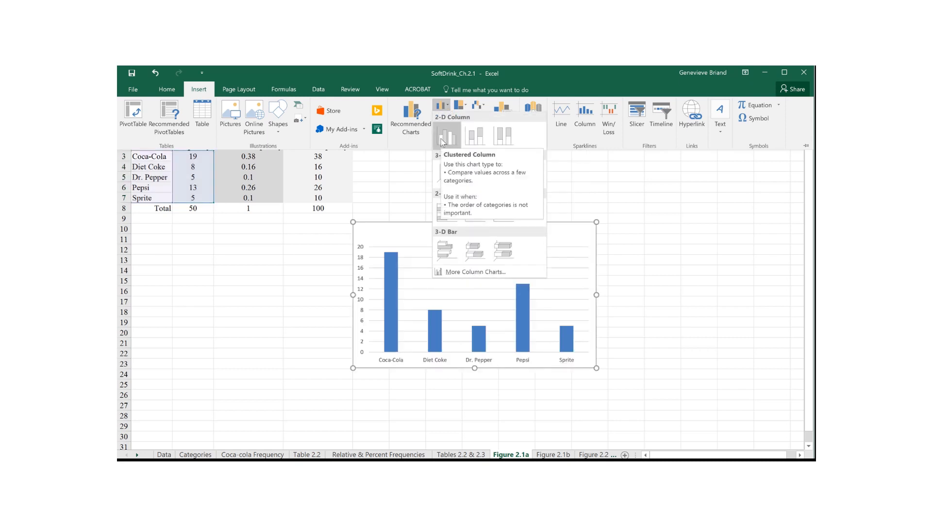
left_click(475, 138)
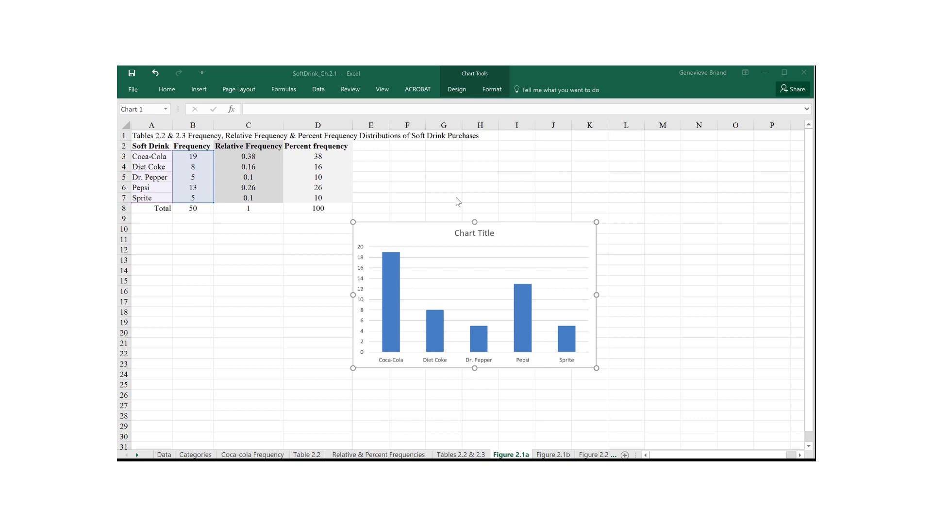
Title the Figure 2.1a chart "Fig. 2.1a Bar Chart of Soft Drink Purchases"
left_click(477, 235)
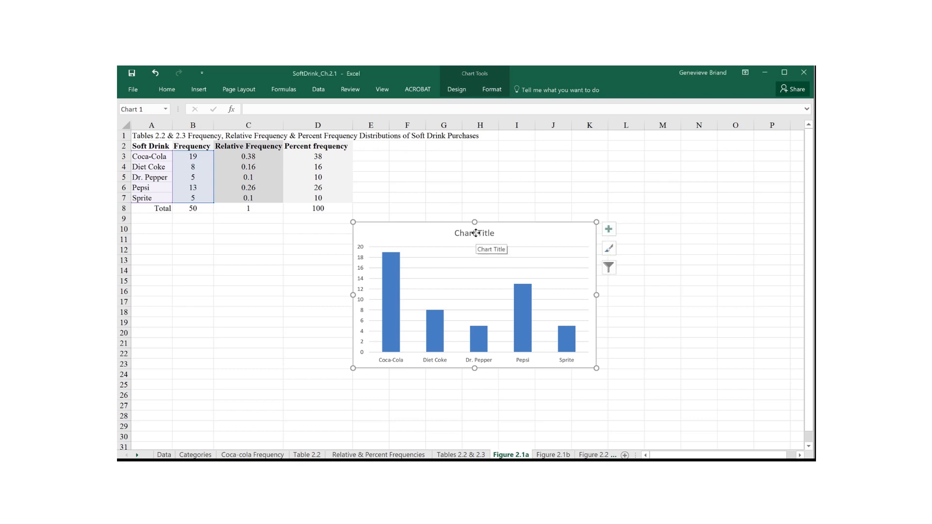
left_click(477, 234)
left_click(465, 234)
left_click_drag(465, 235, 494, 236)
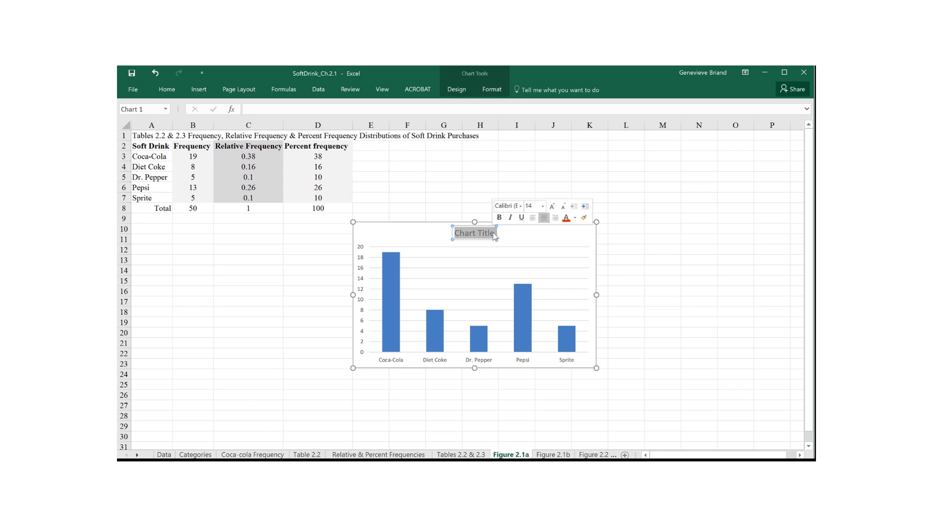
type("F")
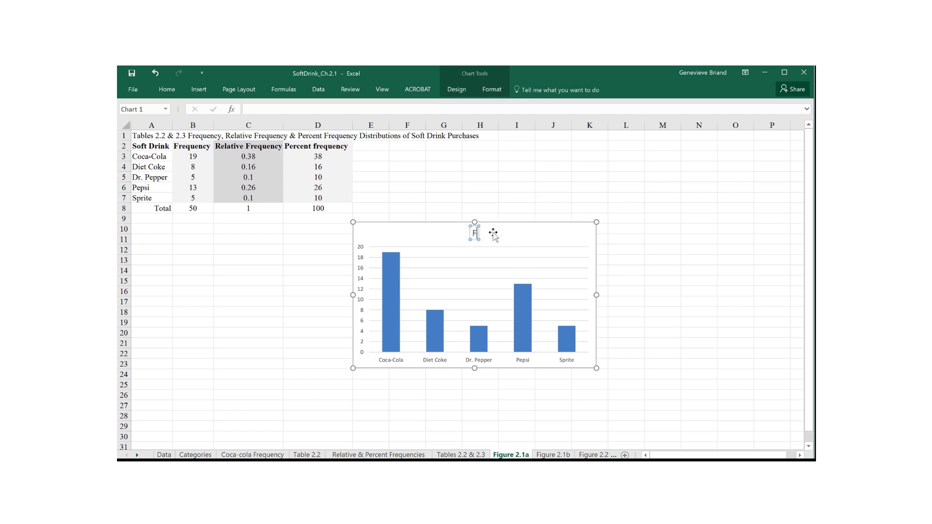
type("ig.")
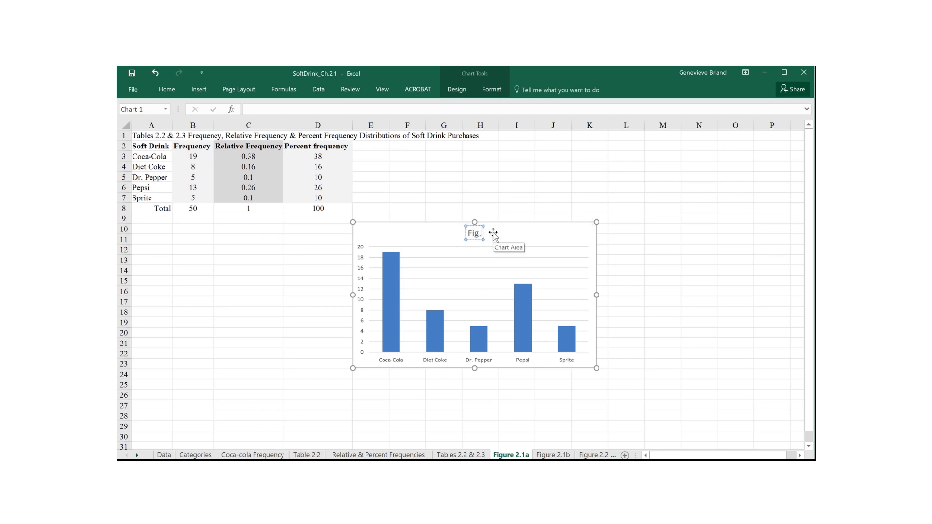
type(" 2.2")
key("BackSpace")
type("1.")
key("BackSpace")
type("1")
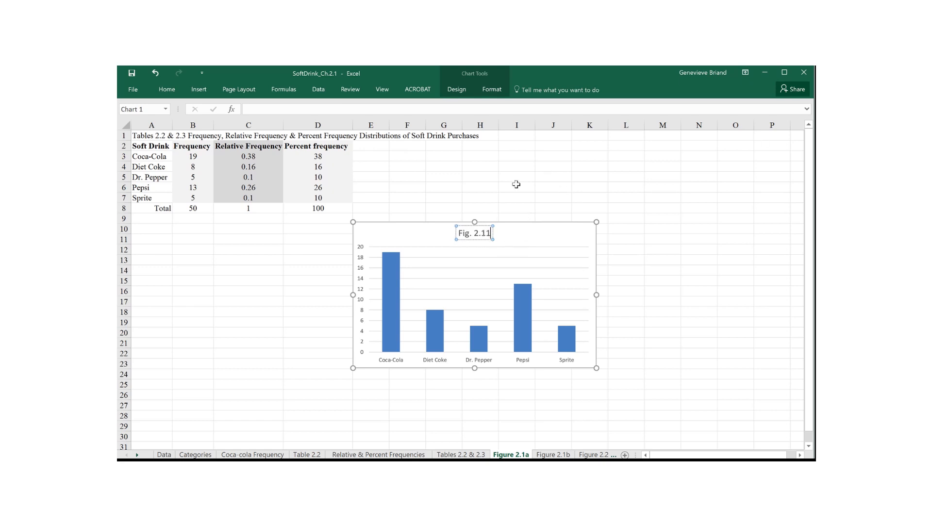
key("BackSpace")
type("a")
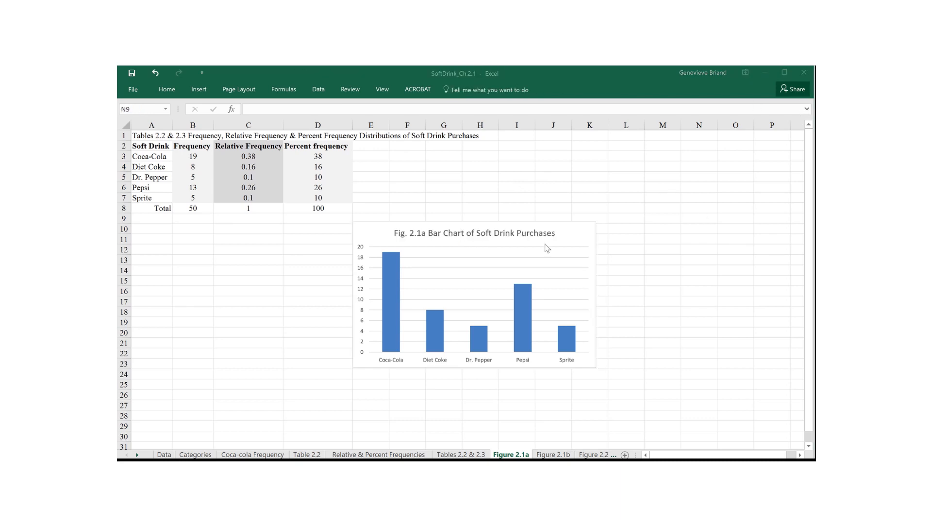
Add axis titles to the Fig. 2.1a chart, with Frequency on the vertical axis and Soft Drink on the horizontal axis
left_click(568, 236)
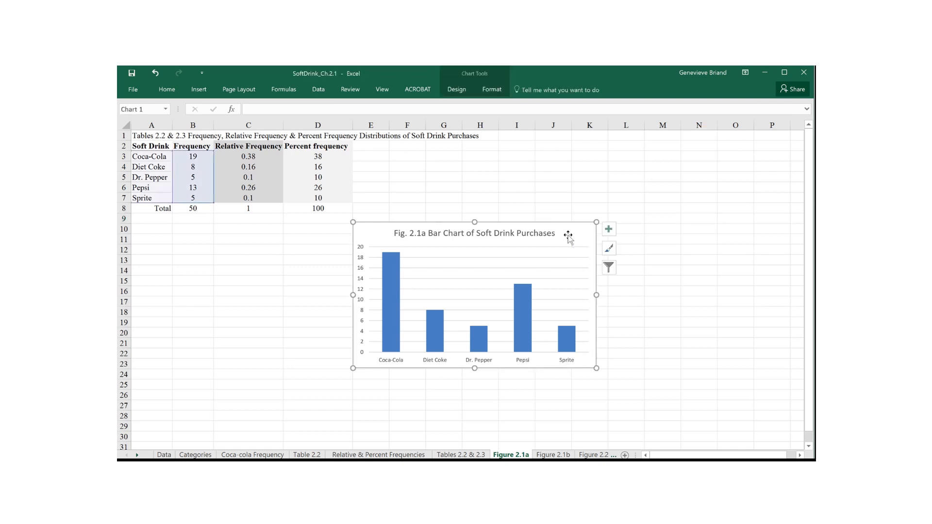
left_click(610, 230)
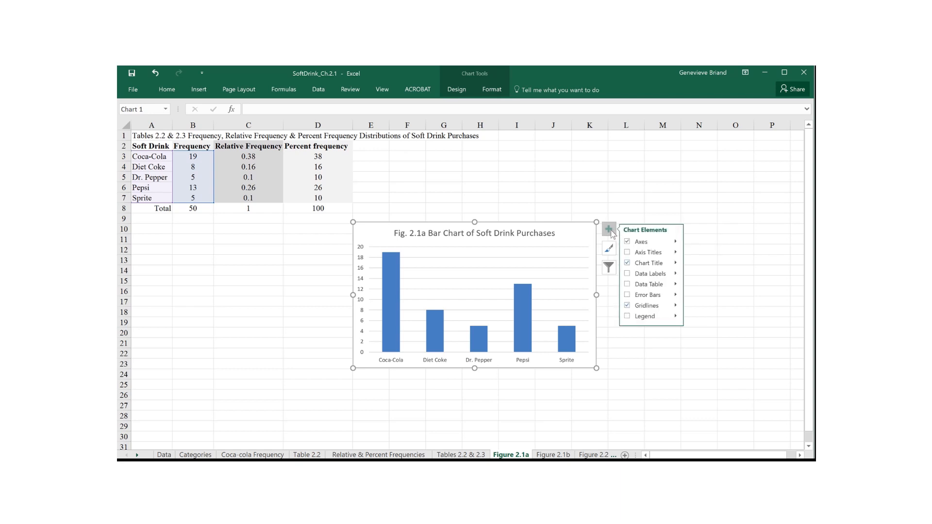
left_click(629, 254)
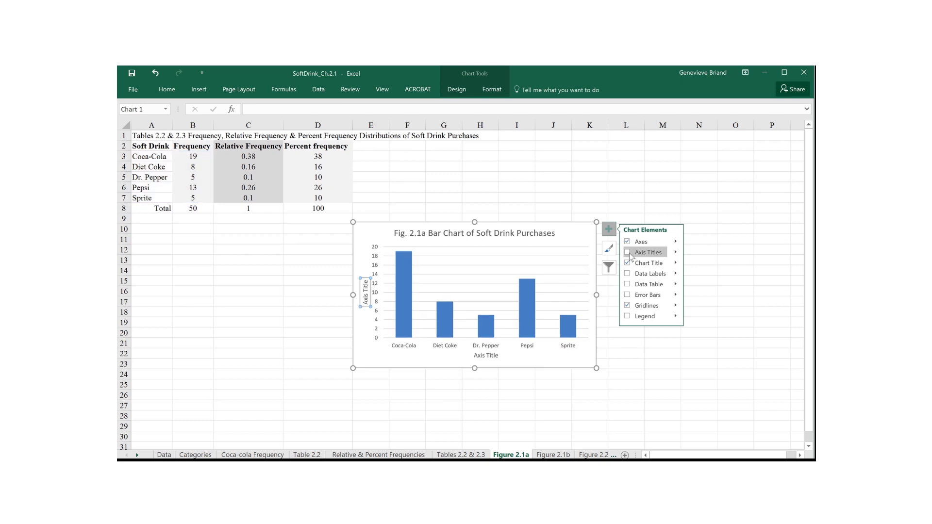
left_click(629, 254)
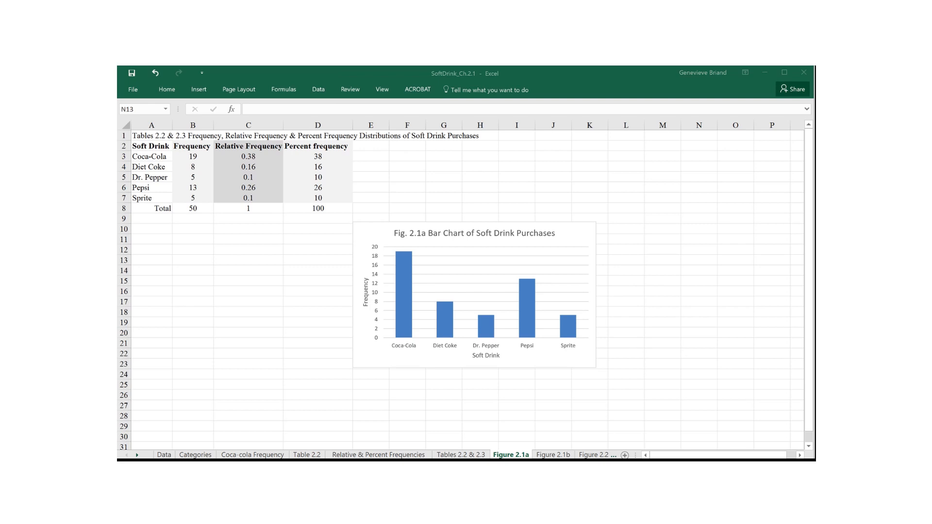
On the Figure 2.1b sheet, insert a 2-D clustered column chart from the relative frequencies in C3:C7
key("ctrl+Page_Down")
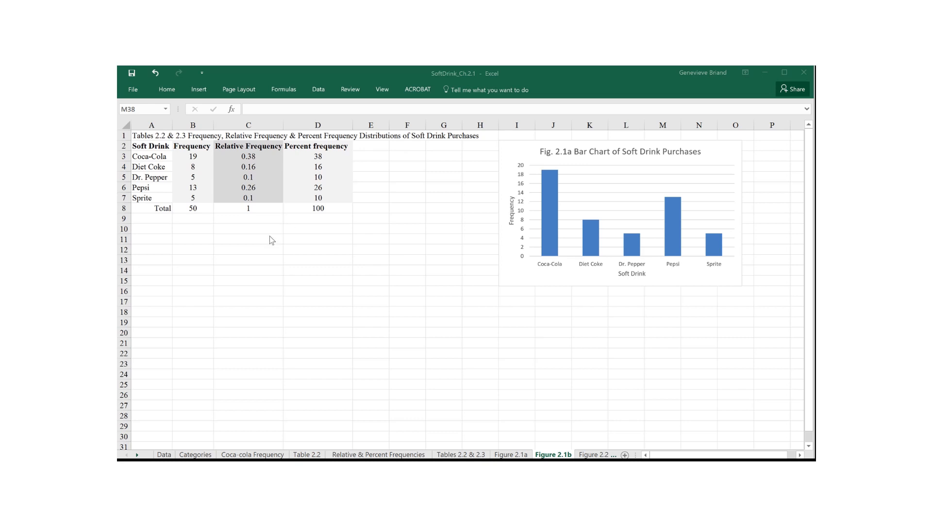
left_click(251, 160)
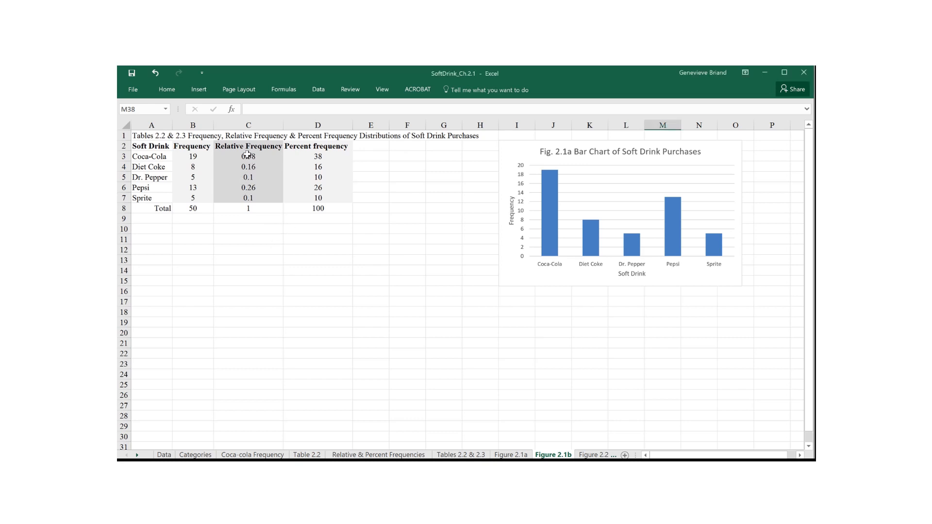
left_click_drag(247, 155, 252, 200)
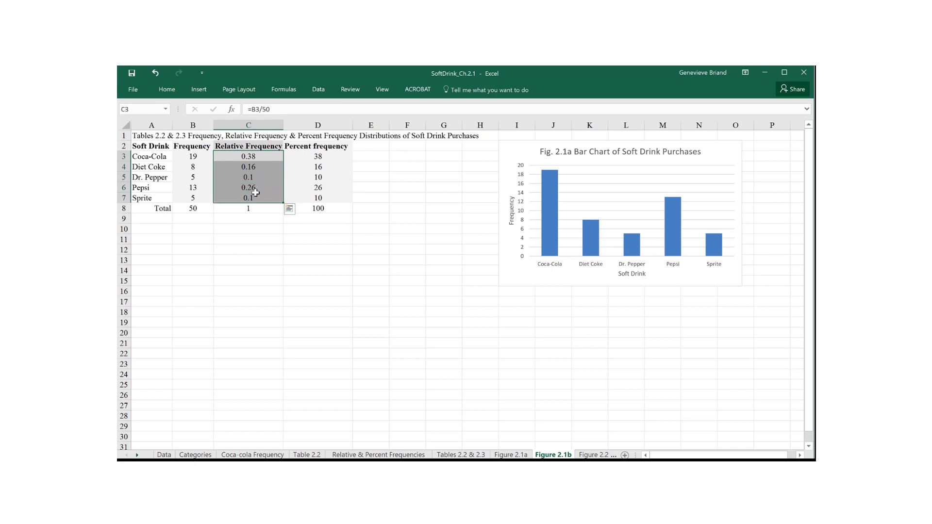
left_click(199, 91)
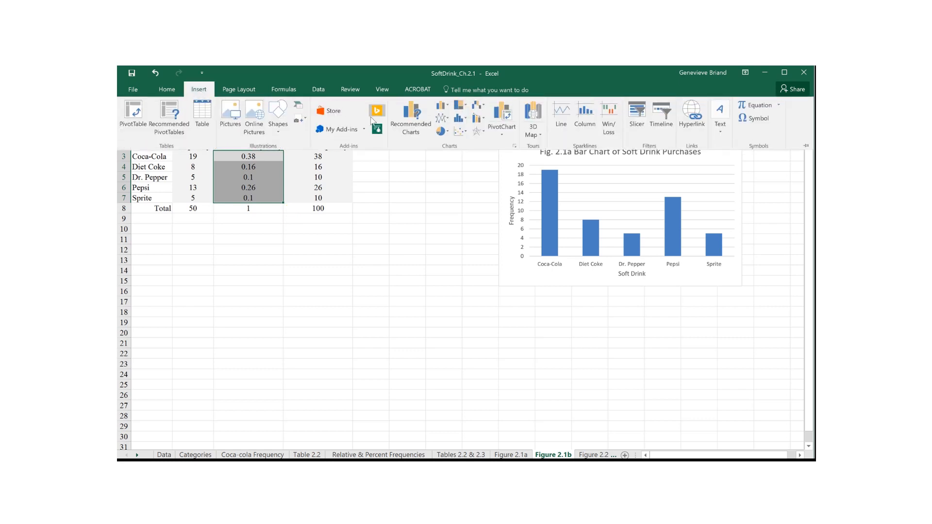
left_click(442, 107)
left_click(476, 141)
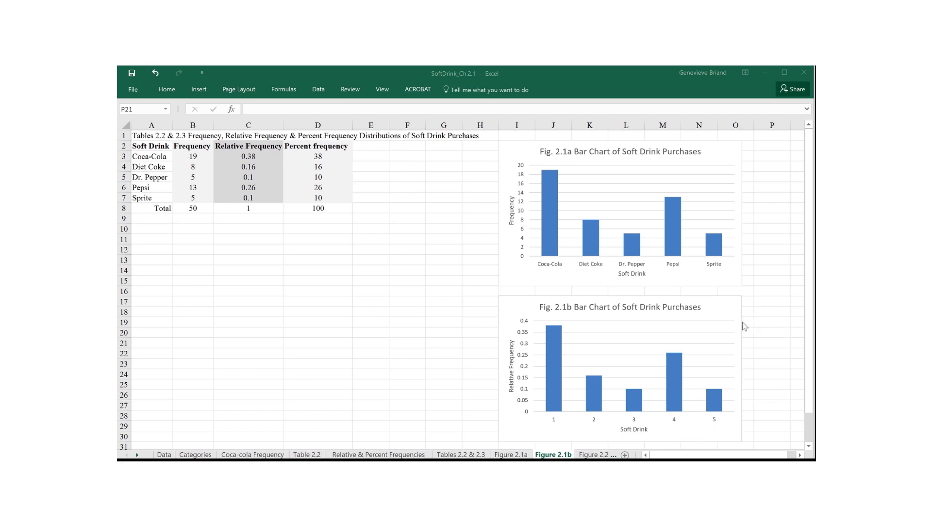
left_click(724, 309)
left_click(723, 309)
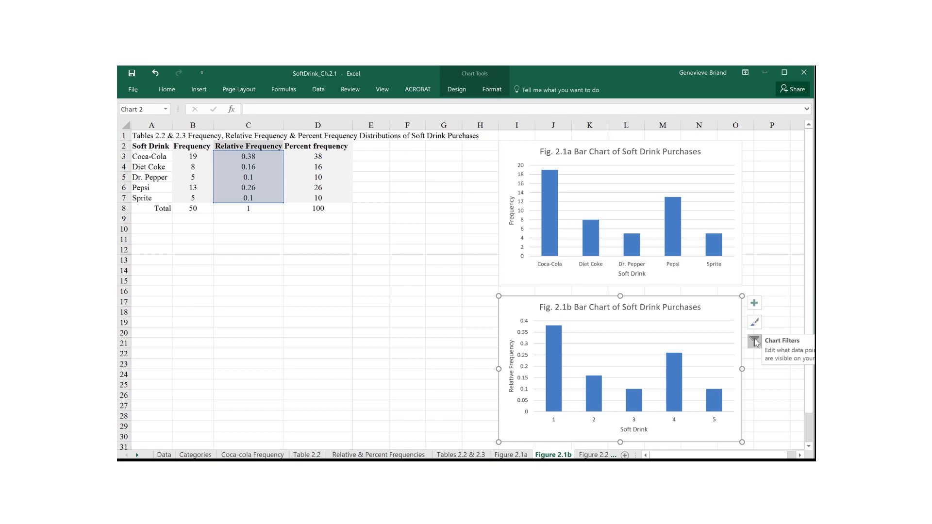
left_click(756, 341)
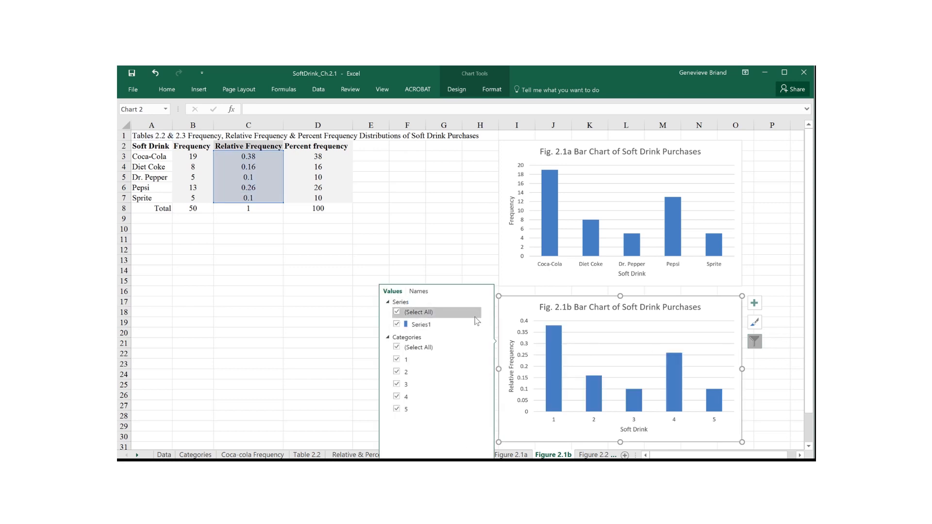
mouse_move(476, 326)
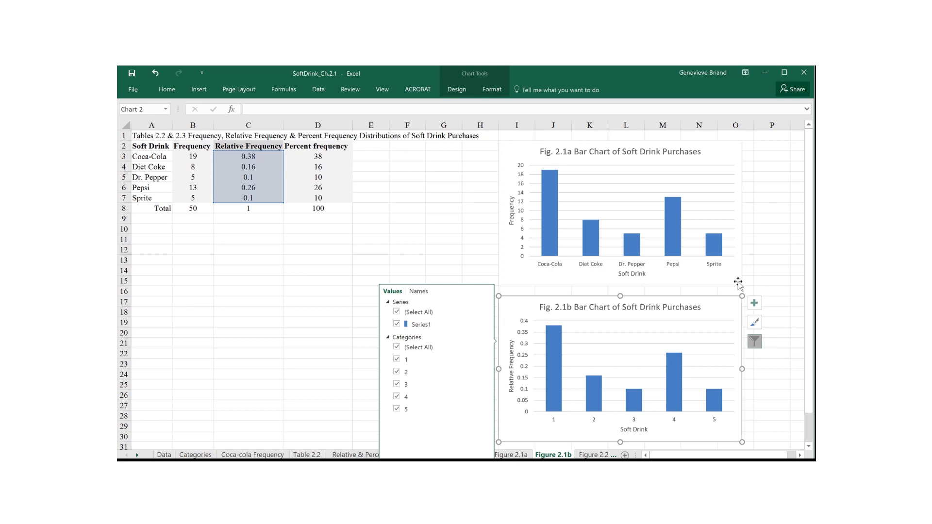
left_click_drag(812, 324, 812, 368)
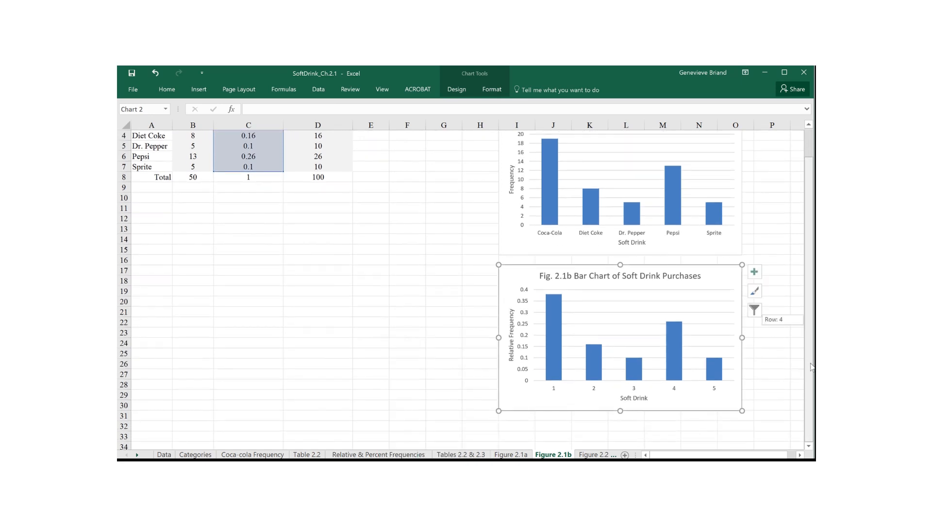
left_click(755, 310)
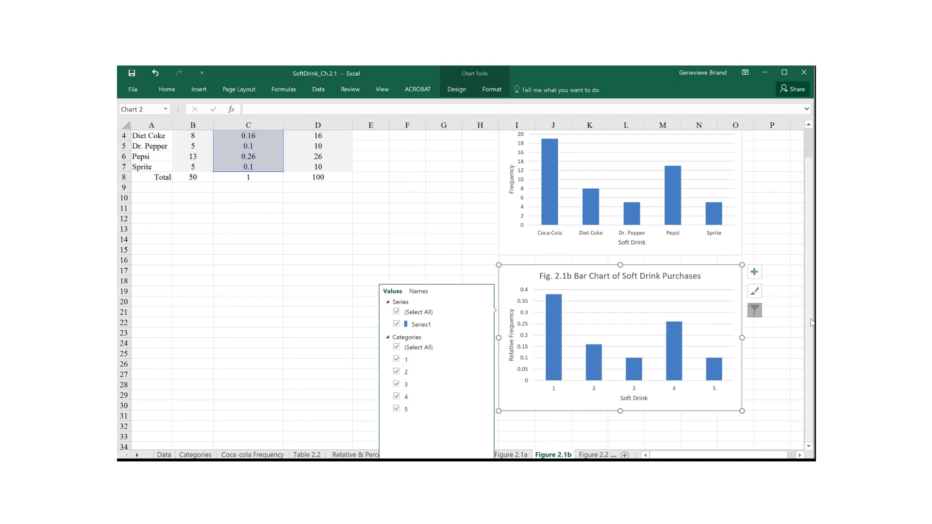
mouse_move(471, 325)
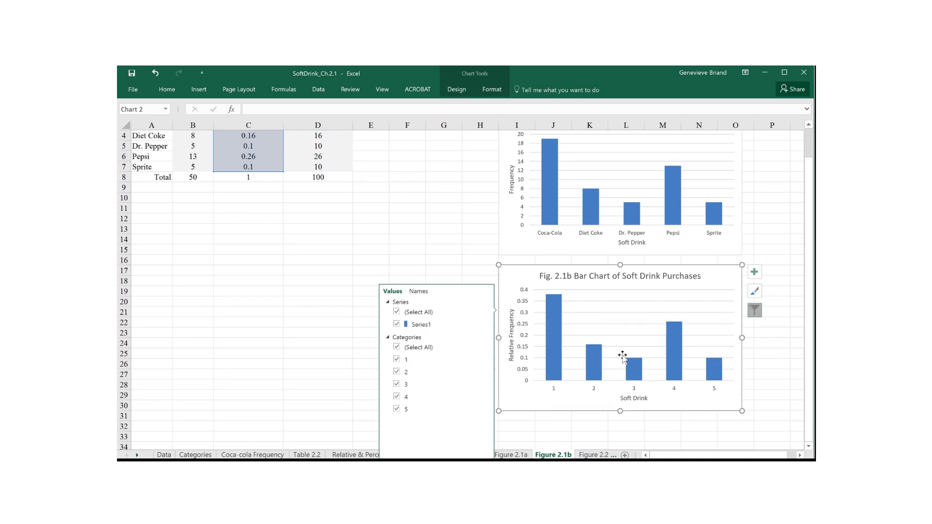
key("Escape")
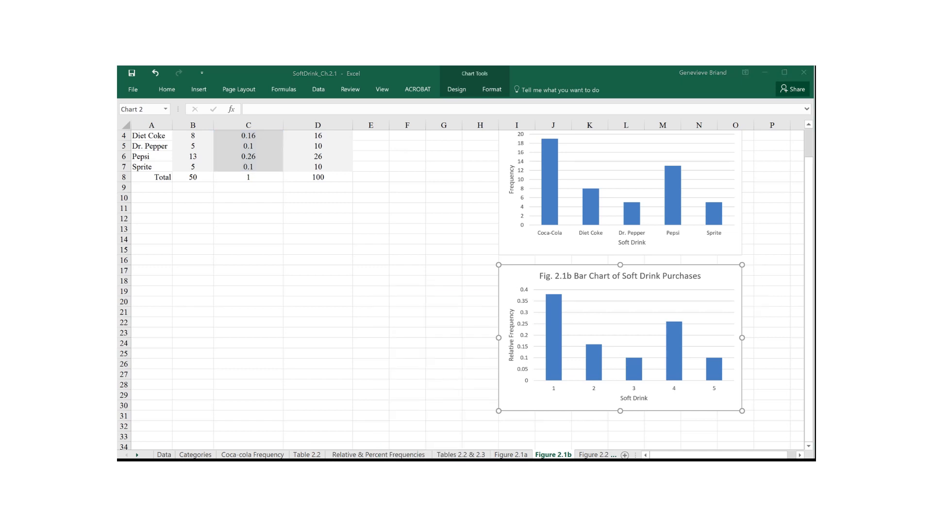
Edit the Fig. 2.1b chart's data source so its horizontal axis labels come from the soft drink names in A3:A7
scroll(733, 159, "down", 4)
left_click(731, 162)
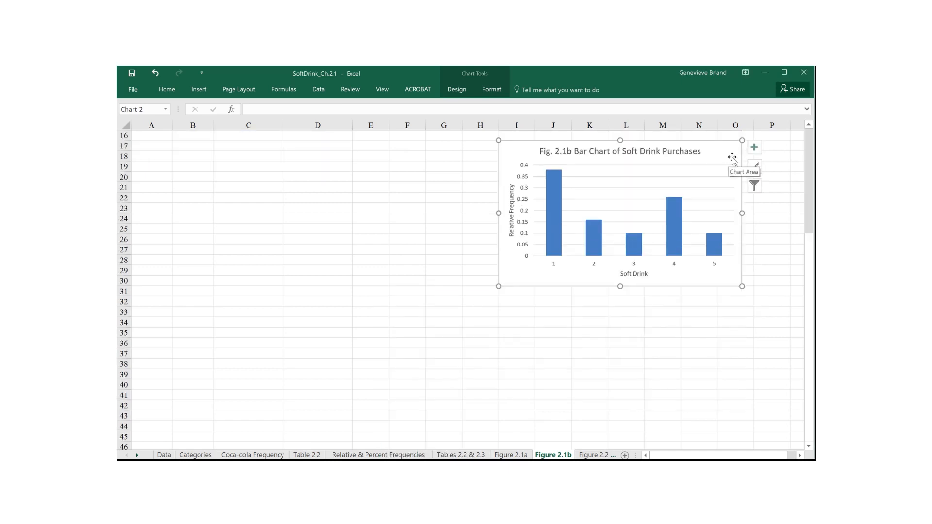
left_click(755, 187)
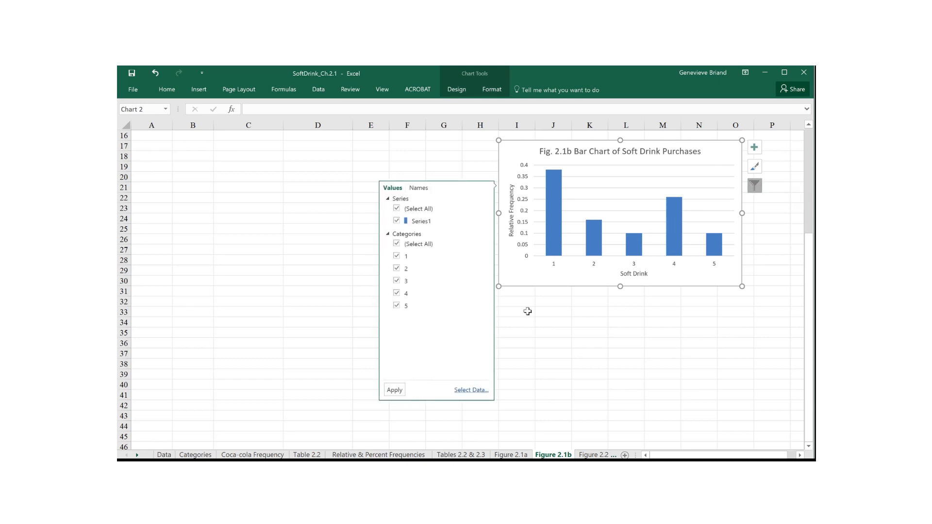
left_click(465, 391)
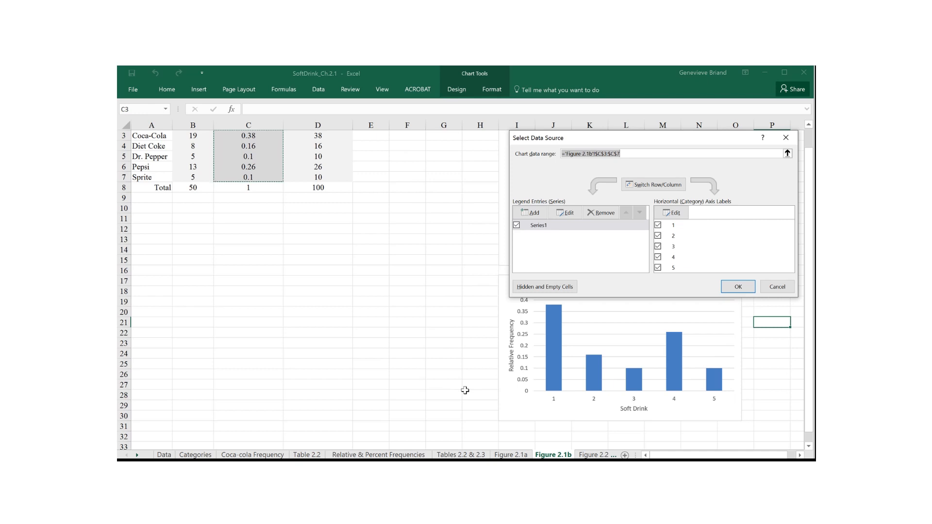
left_click(673, 214)
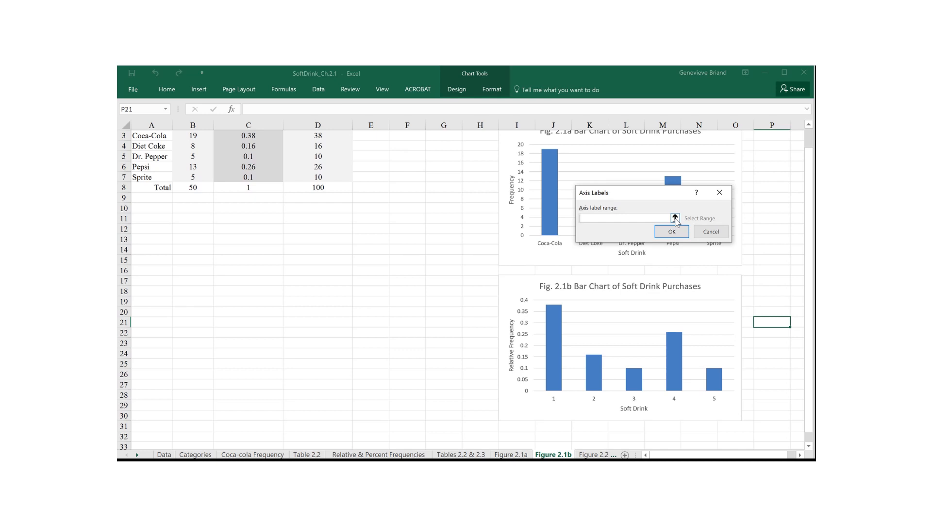
left_click(675, 219)
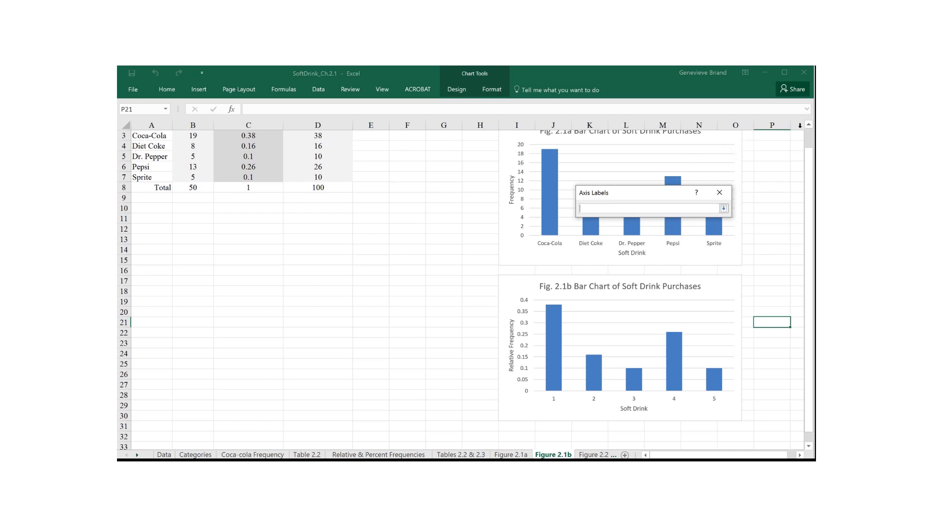
left_click(809, 124)
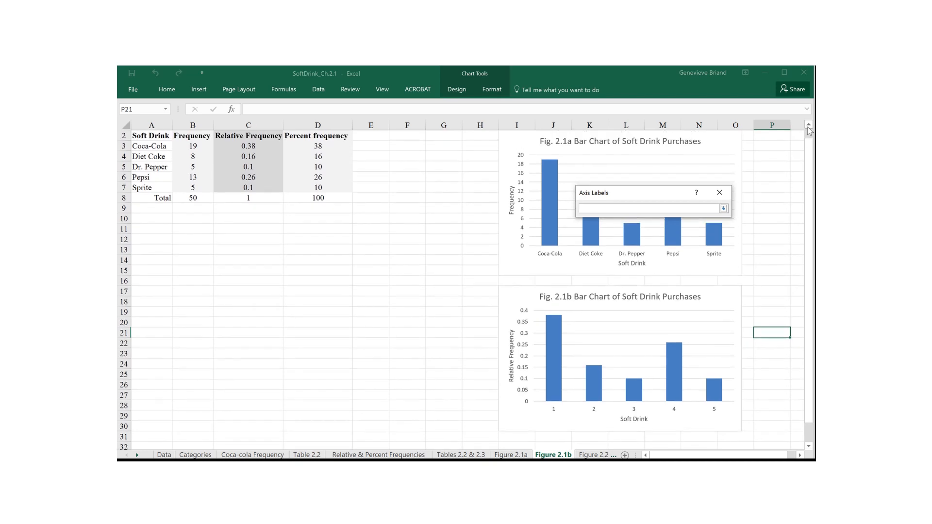
left_click_drag(149, 146, 149, 188)
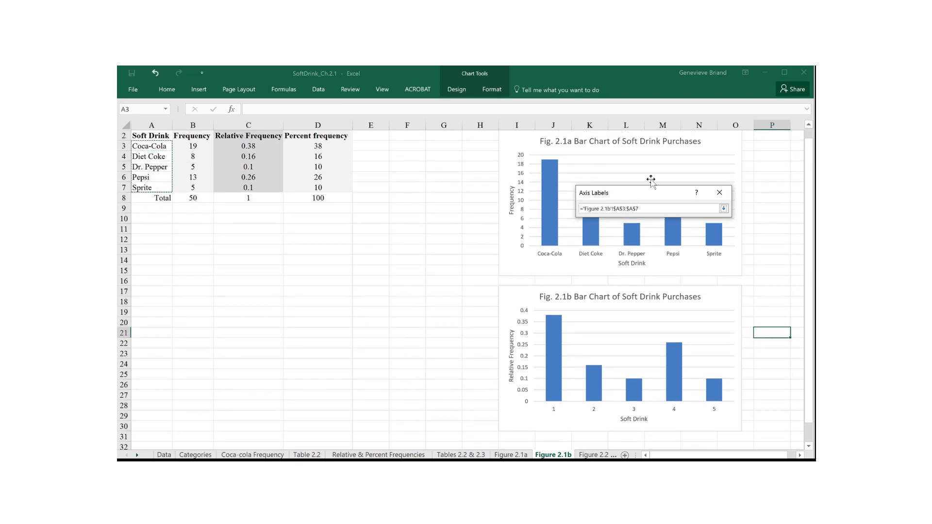
left_click(724, 209)
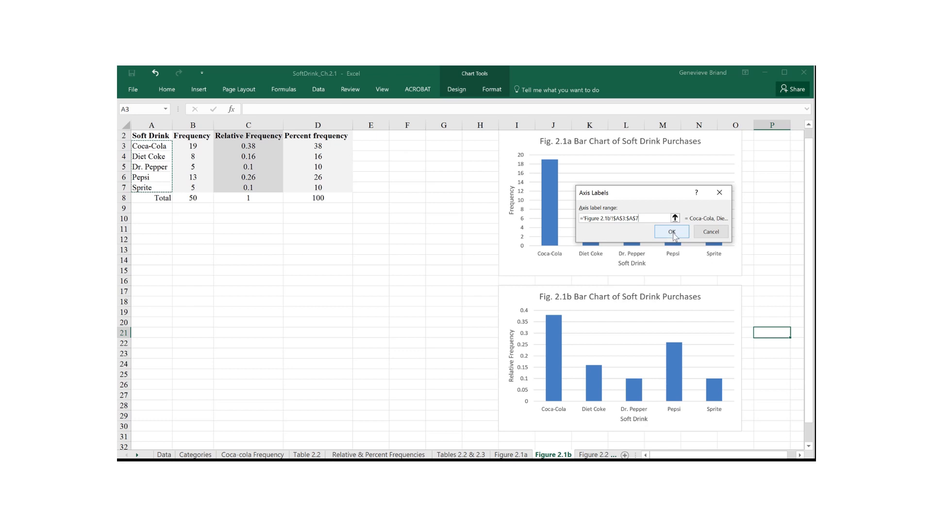
left_click(673, 233)
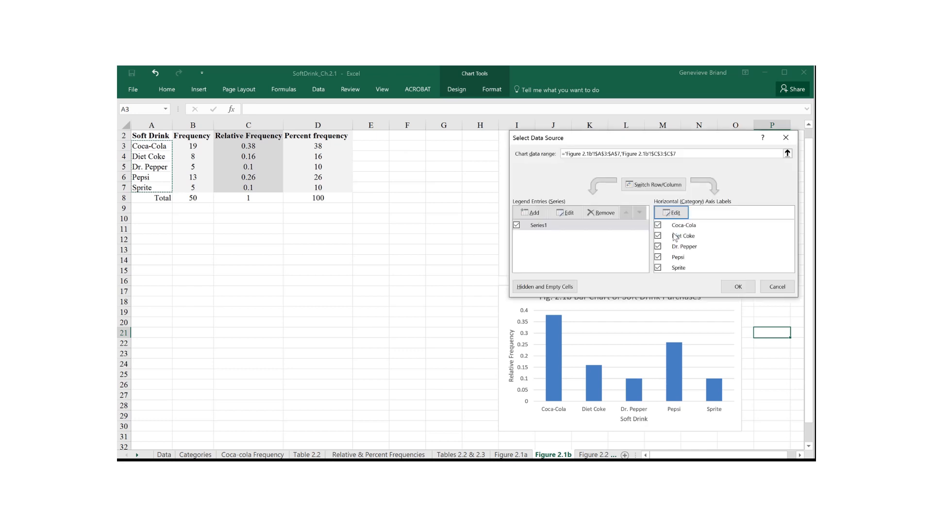
left_click(739, 287)
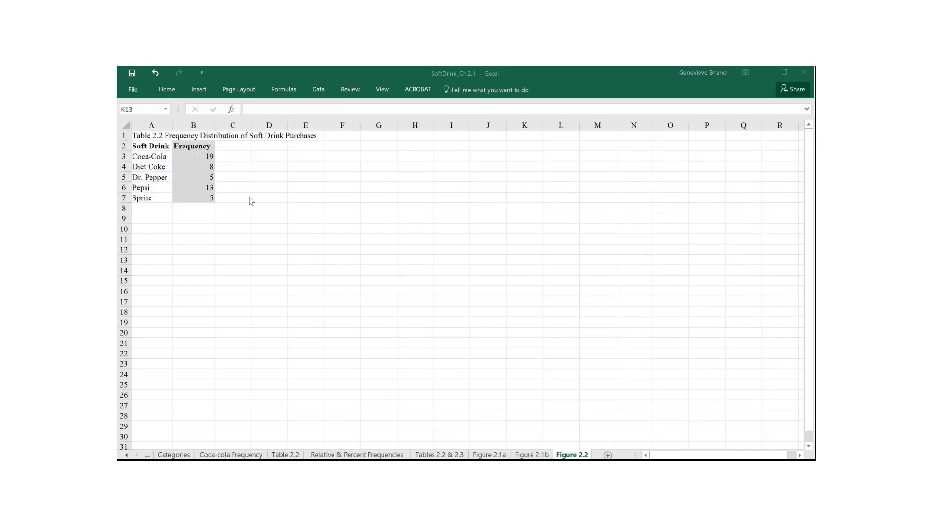
On the Figure 2.2 sheet, insert a 2-D pie chart from the soft drink names and frequencies in A3:B7
left_click(144, 157)
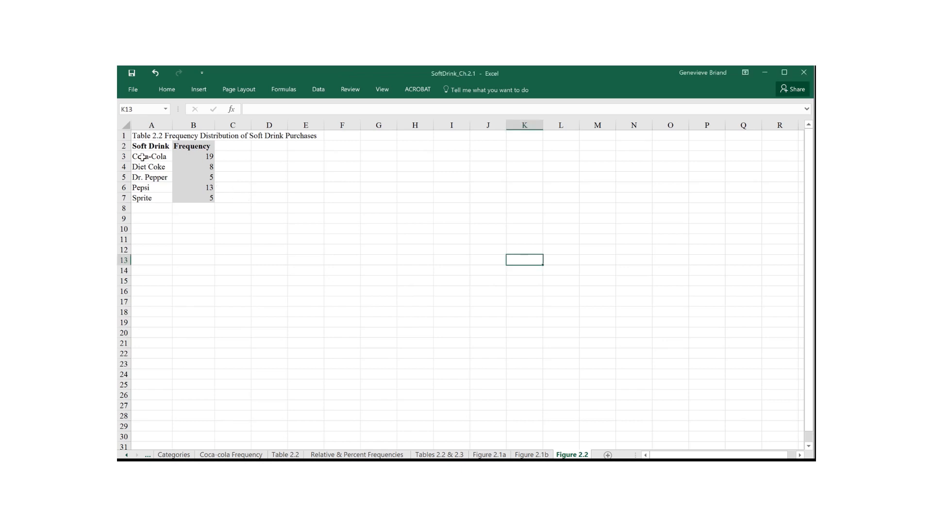
left_click_drag(144, 157, 189, 199)
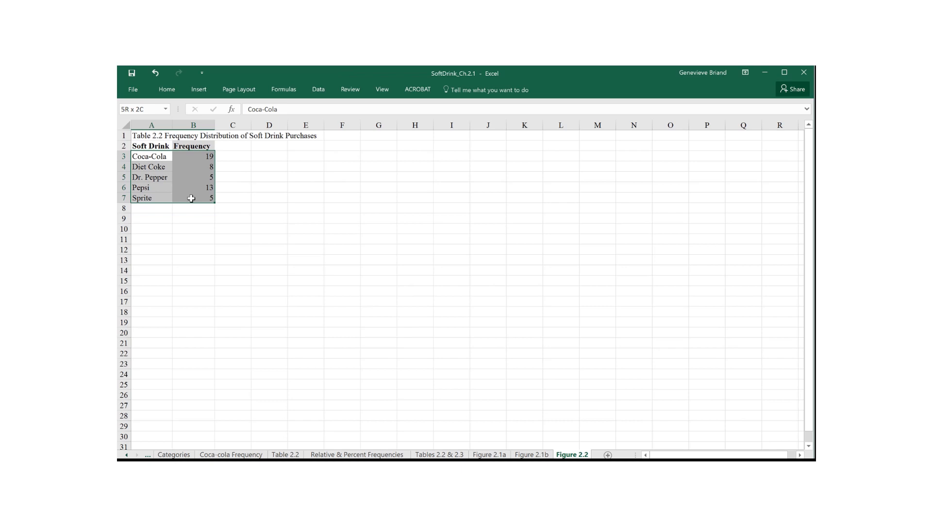
left_click(201, 94)
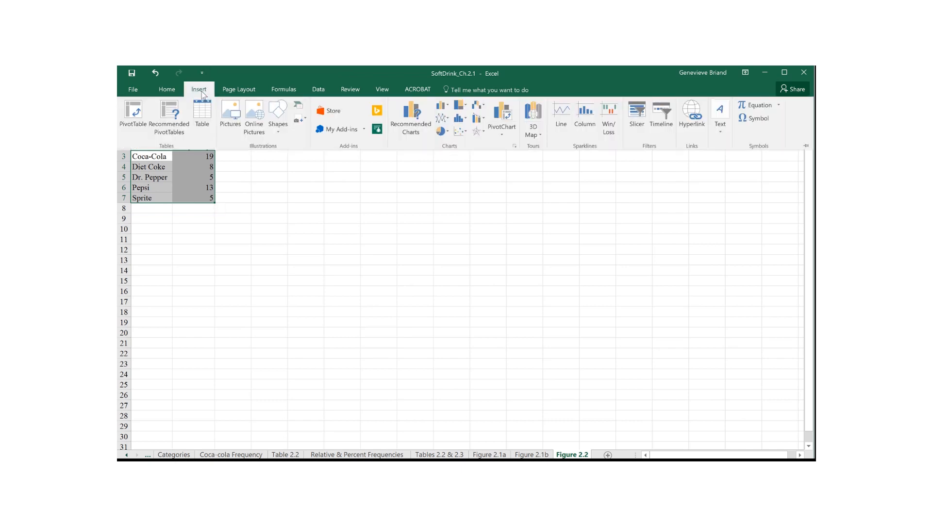
left_click(440, 131)
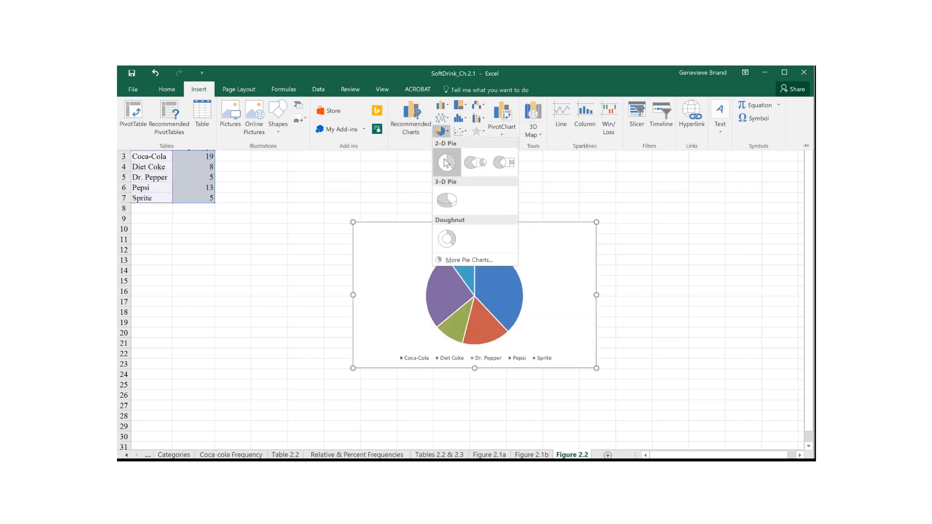
left_click(446, 163)
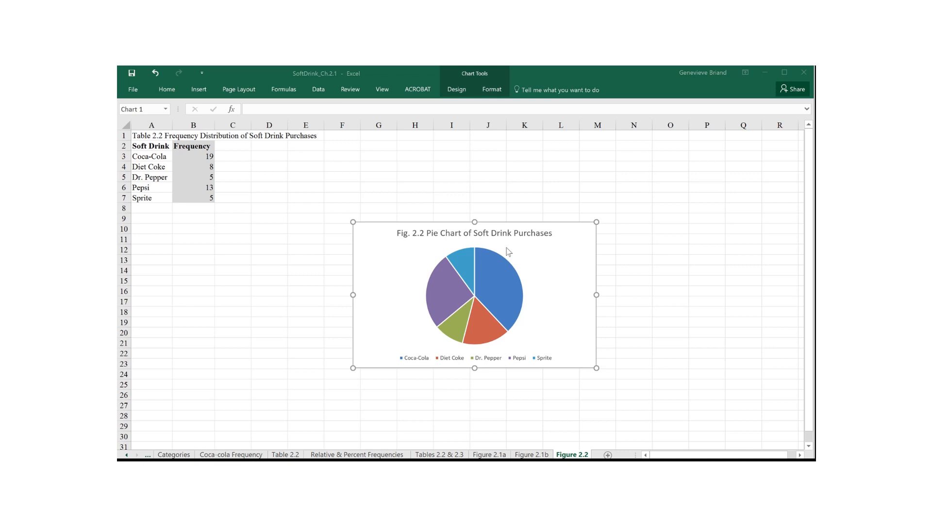
Remove the legend from the Fig. 2.2 pie chart and add data labels to its slices
left_click(565, 252)
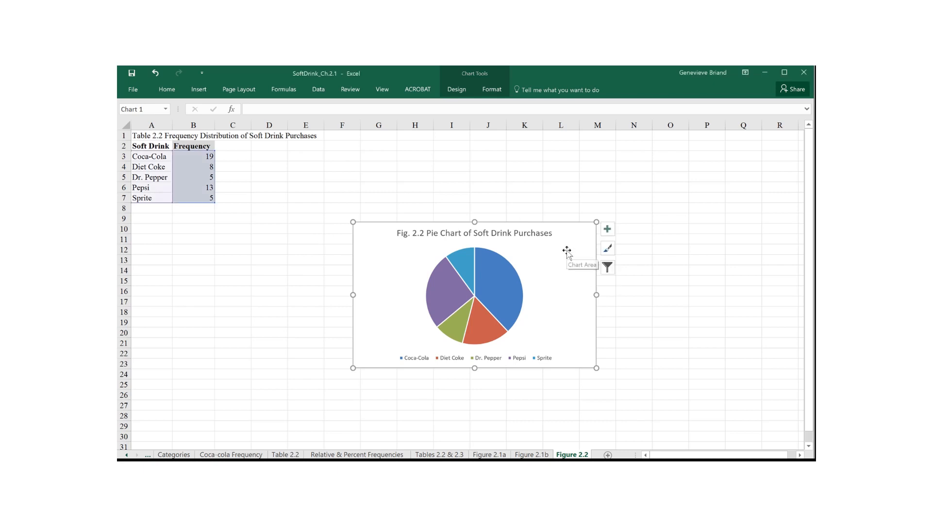
left_click(609, 232)
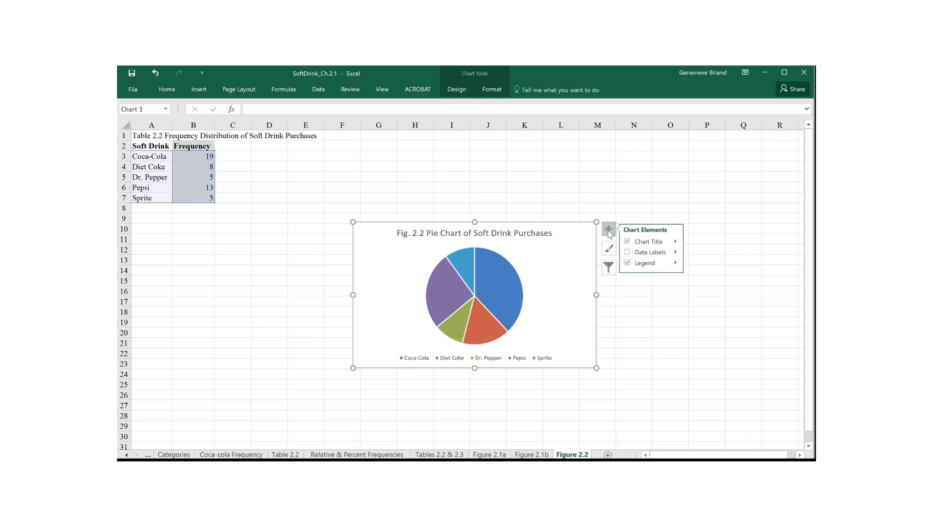
left_click(627, 252)
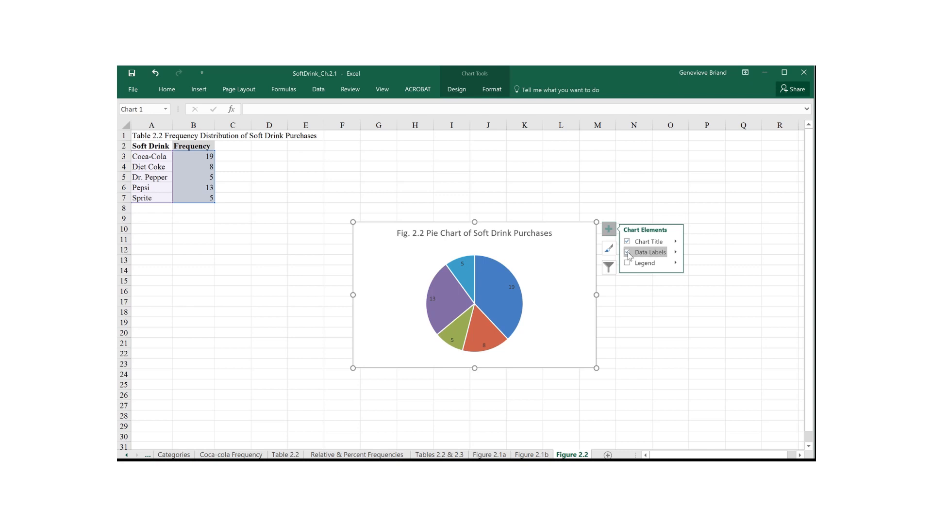
Format the pie chart's data labels to contain the category name and percentage instead of the value
left_click(675, 252)
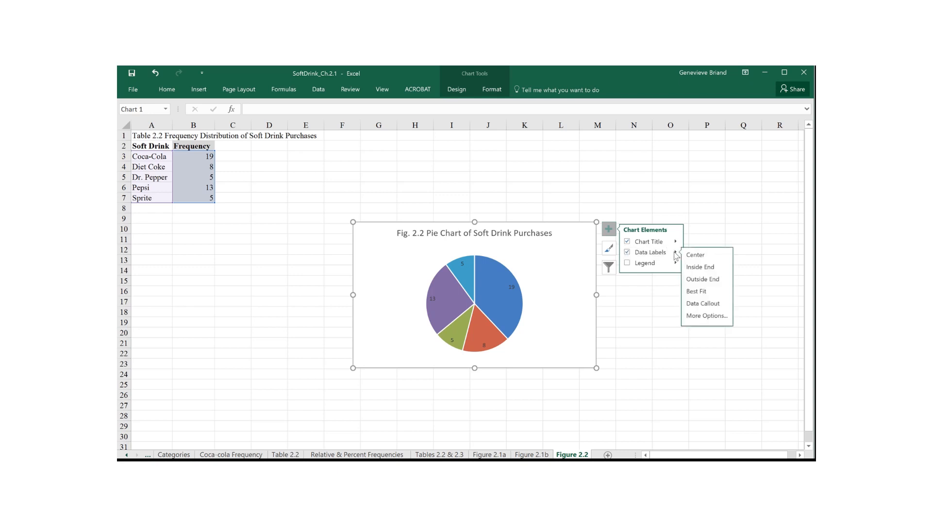
left_click(704, 316)
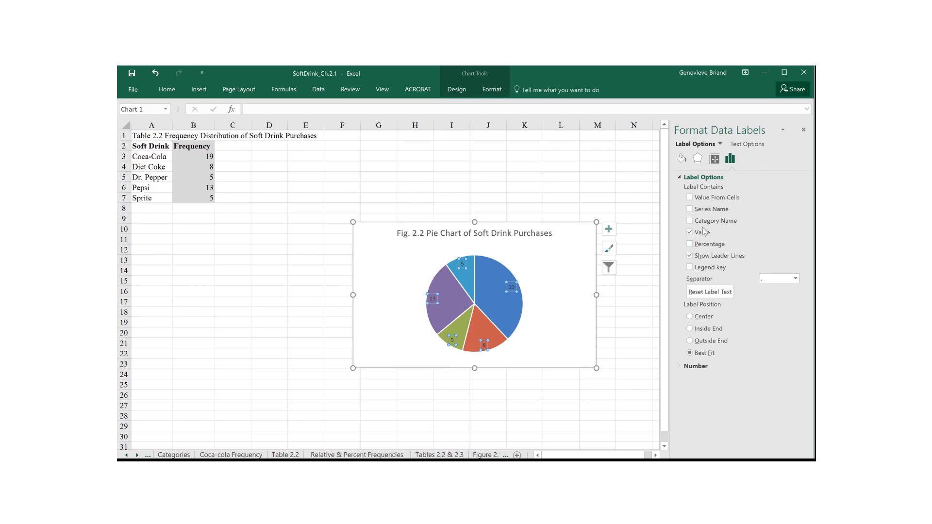
left_click(692, 245)
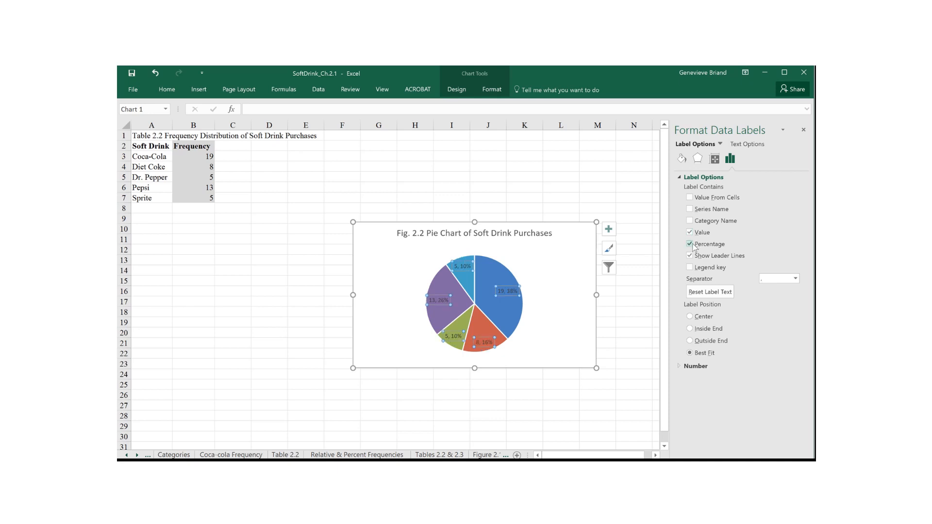
left_click(690, 221)
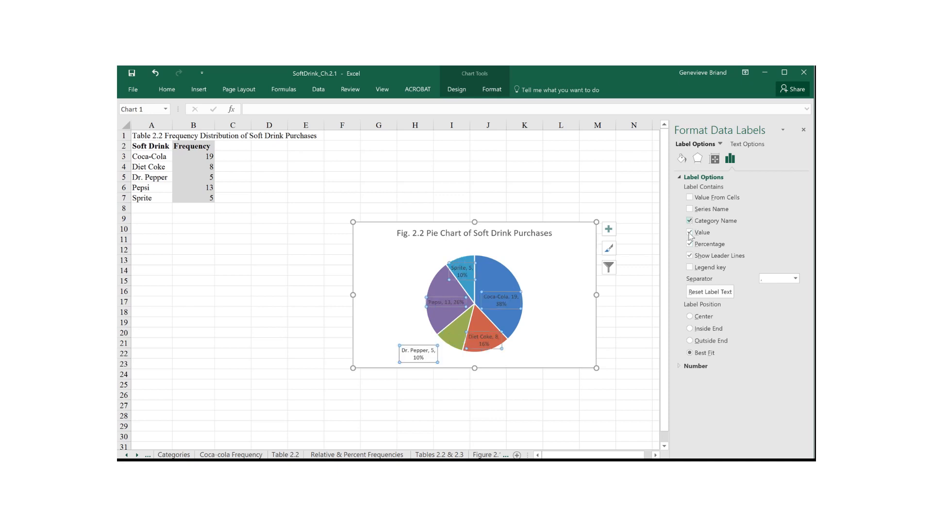
left_click(691, 233)
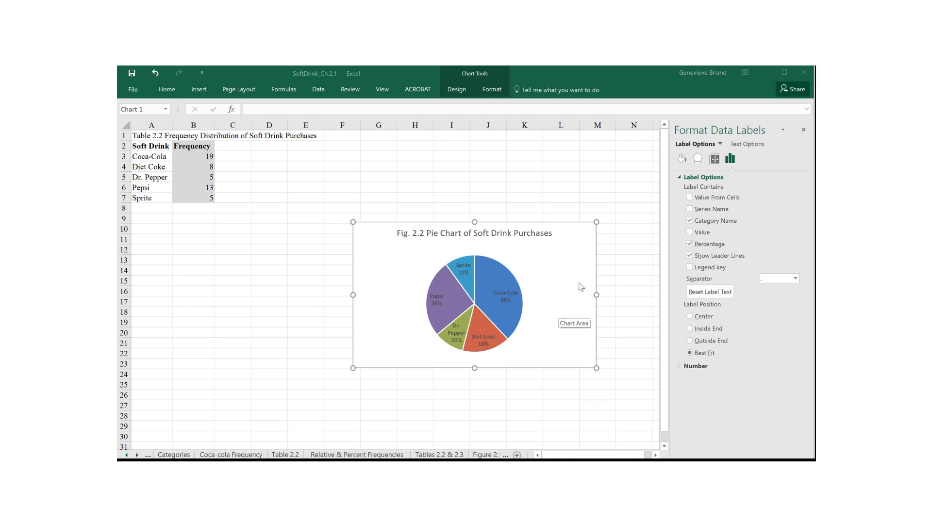
Set the text fill of the pie chart's data labels to solid black
left_click(590, 253)
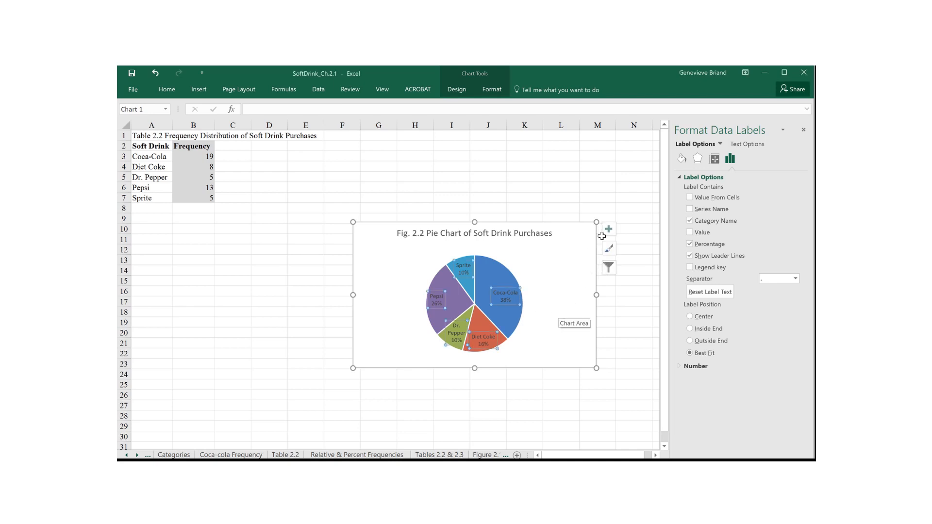
left_click(609, 230)
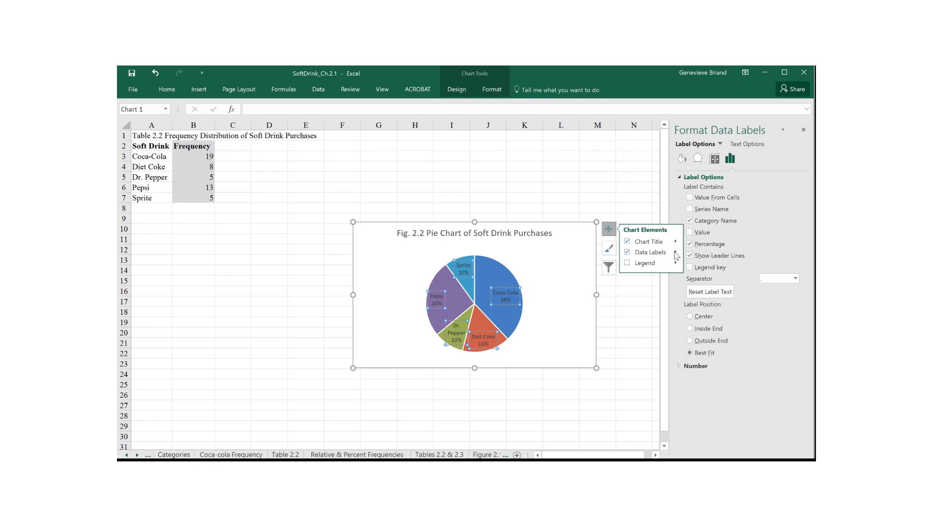
left_click(676, 253)
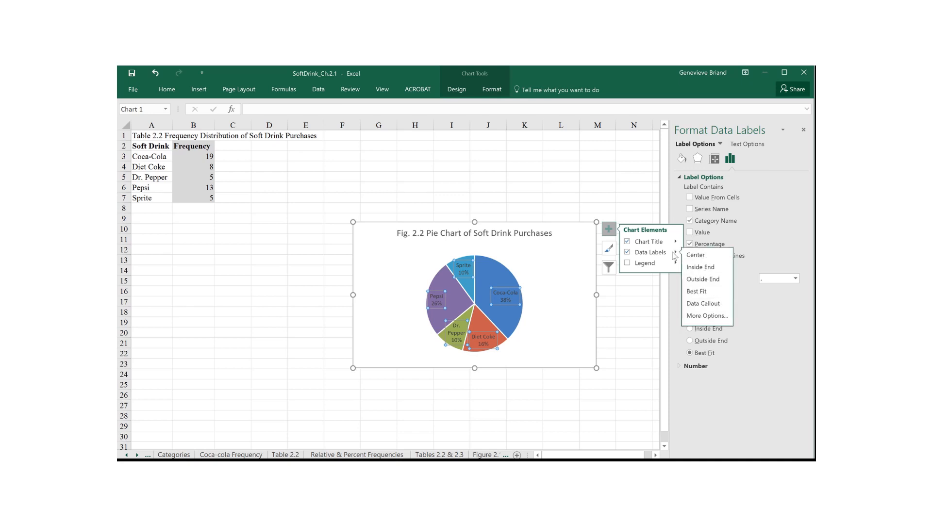
left_click(701, 316)
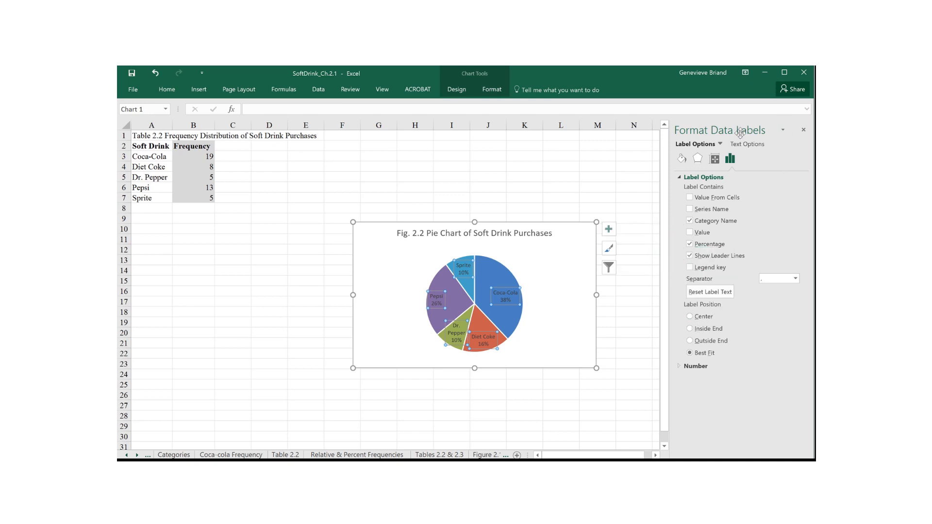
left_click(740, 144)
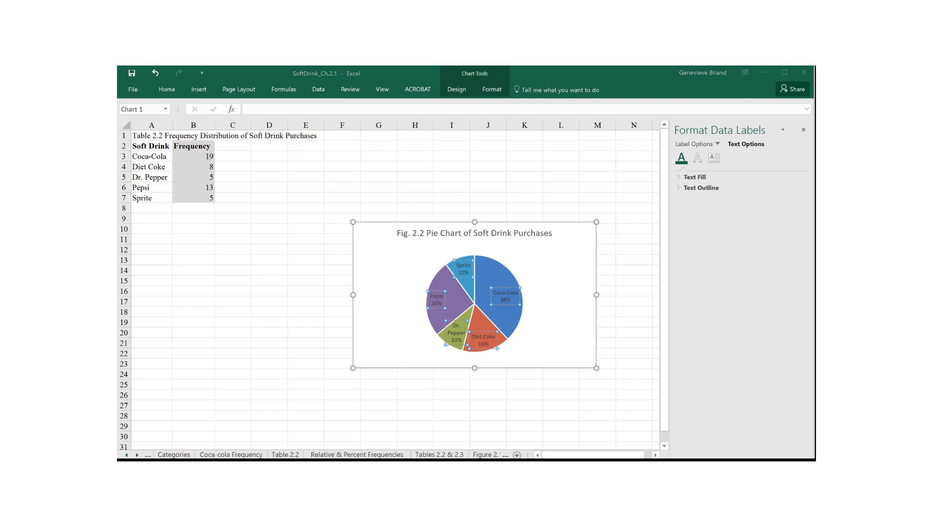
left_click(748, 144)
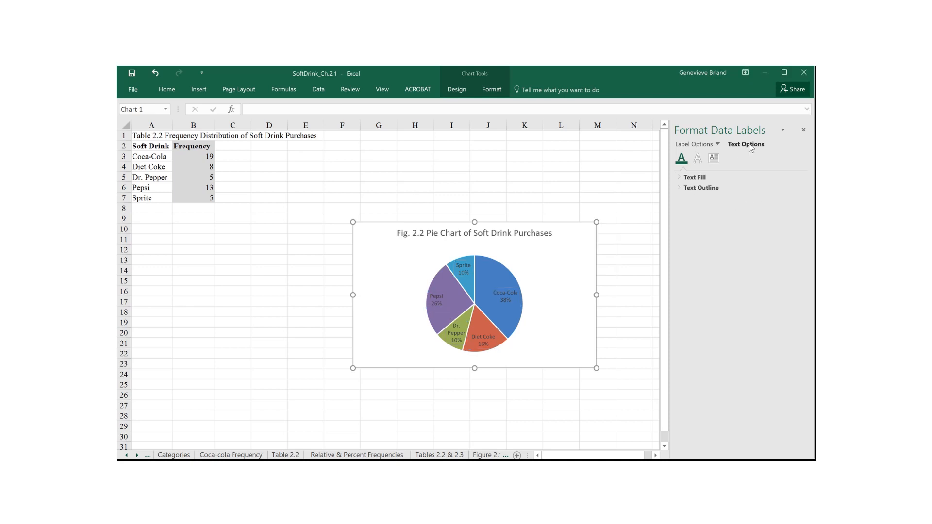
left_click(690, 178)
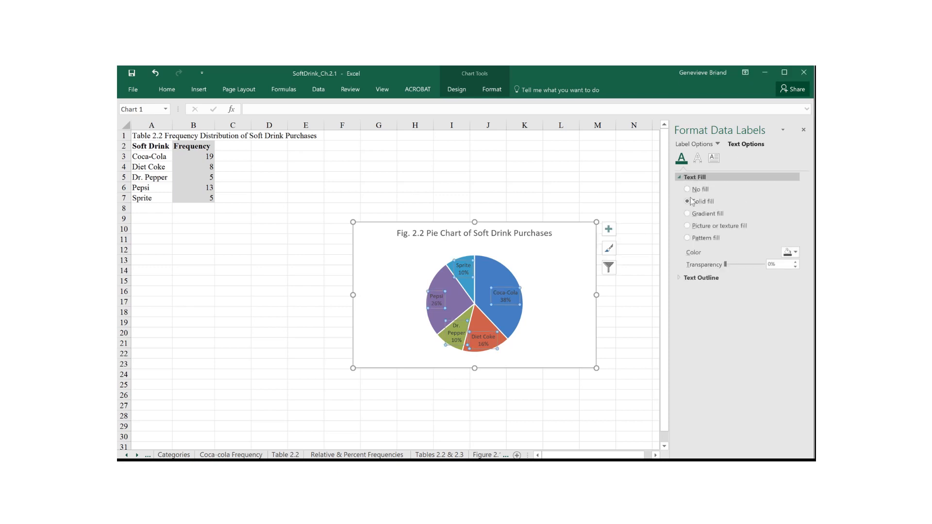
left_click(796, 253)
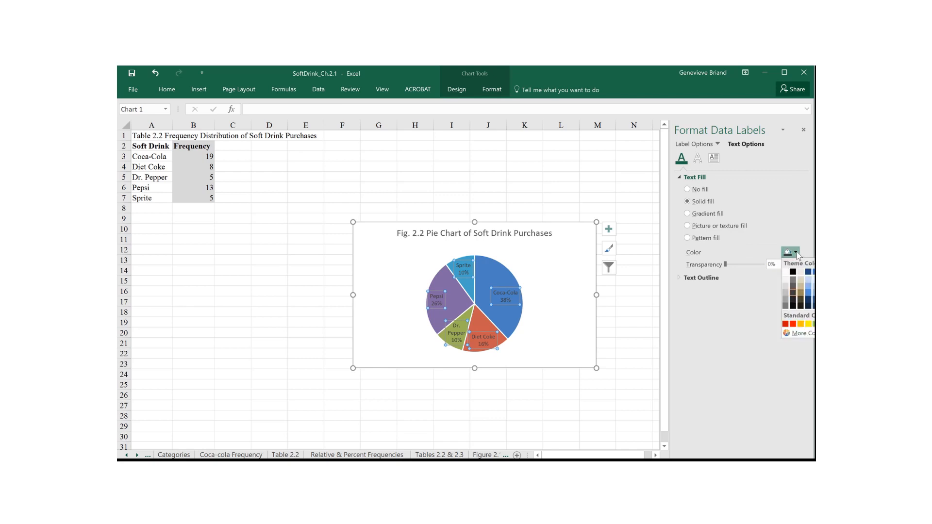
left_click(795, 272)
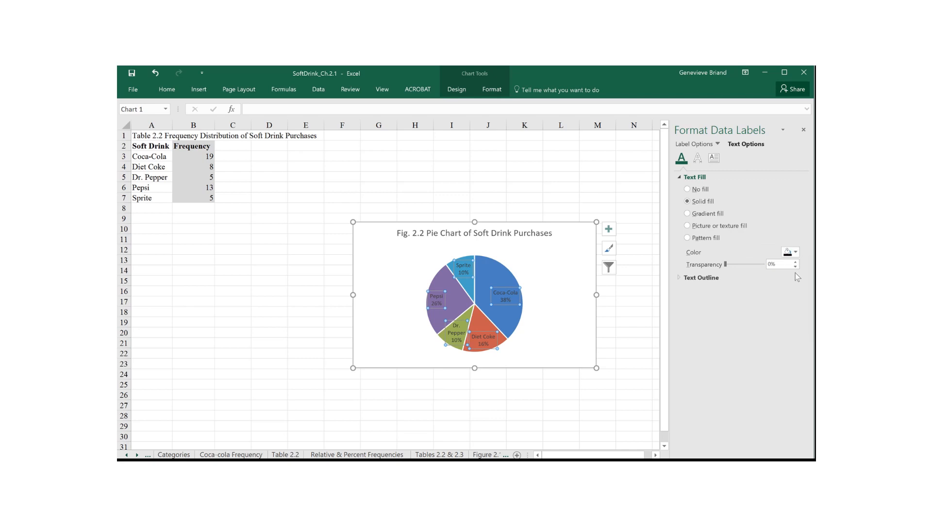
left_click(648, 301)
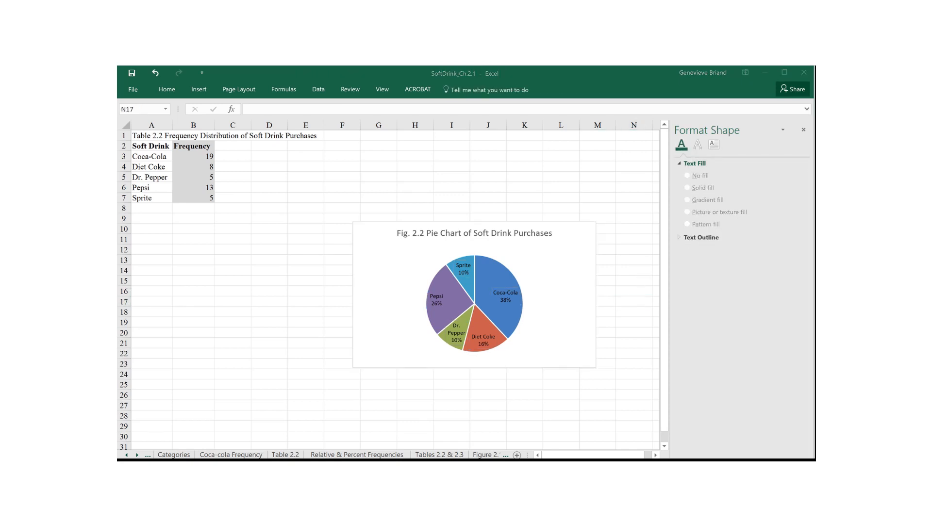
Make the pie chart's data labels bold and close the formatting pane
left_click(505, 296)
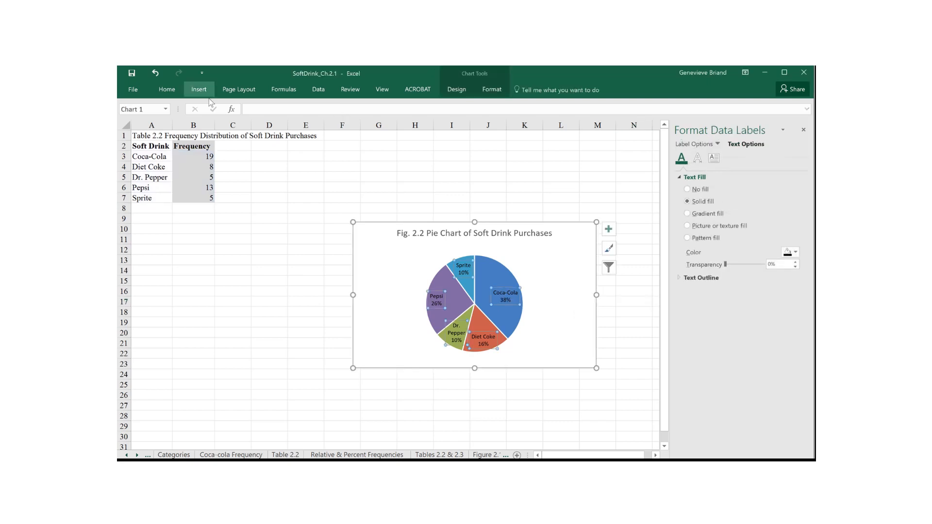
left_click(174, 91)
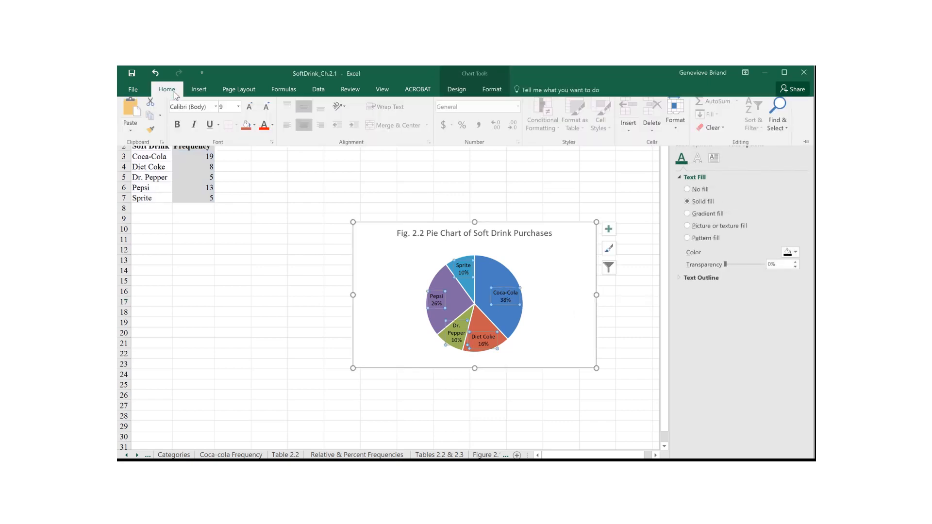
left_click(177, 129)
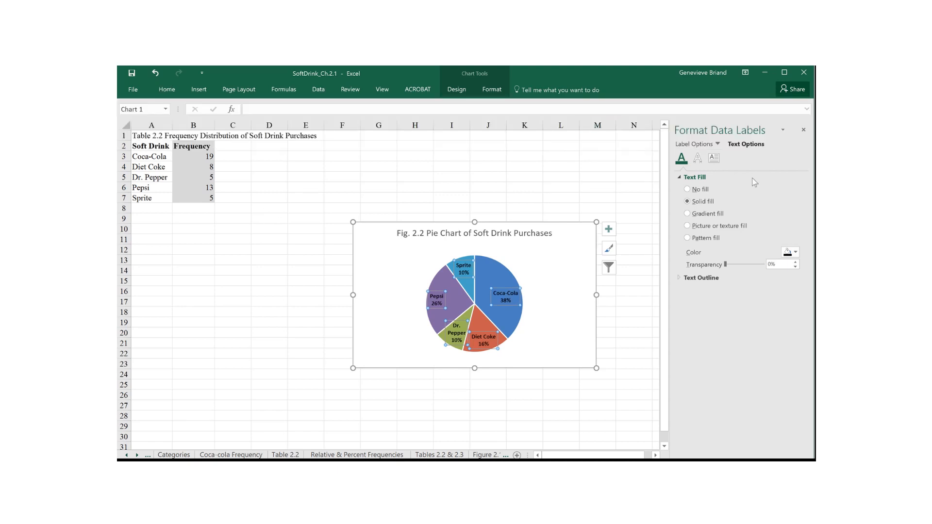
left_click(628, 148)
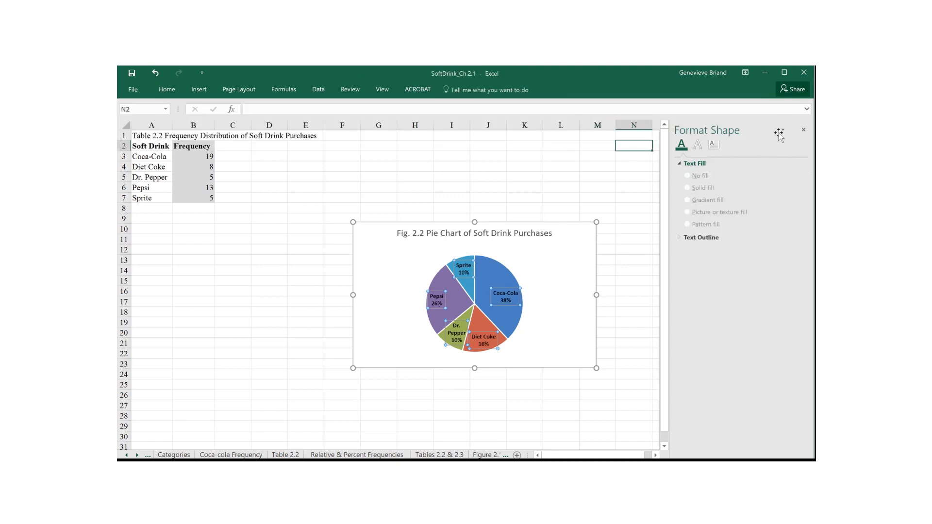
left_click(804, 131)
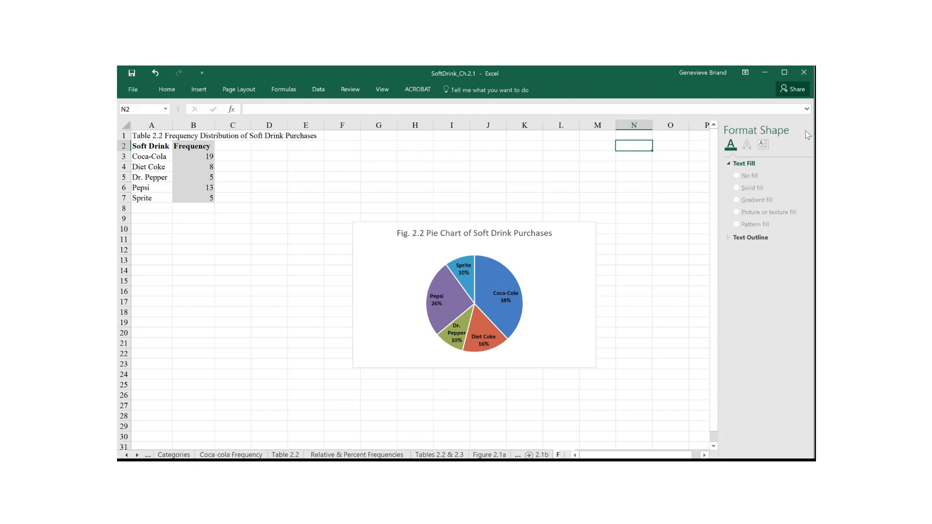